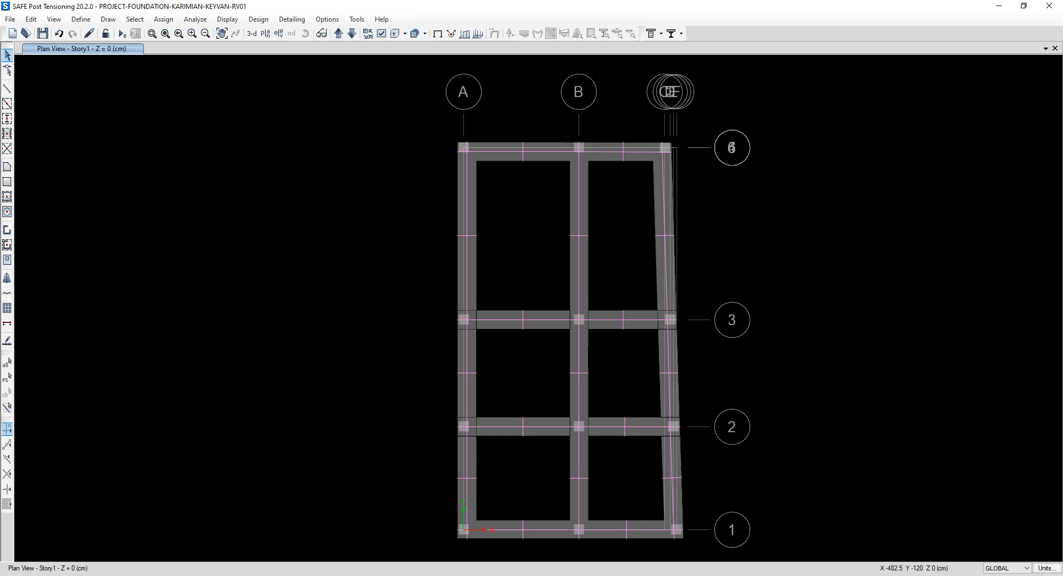
# Switch to ETABS, analyze the model and inspect the load case D reactions, Fz arrows displayed, at the base joint on grid A-4
pyautogui.moveTo(404, 86); pyautogui.dragTo(417, 317)
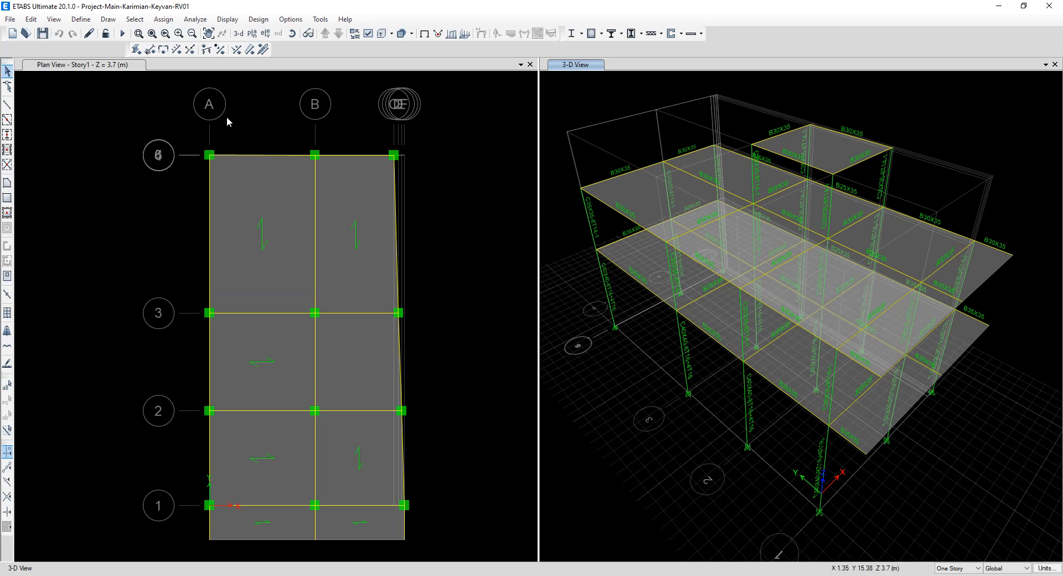
pyautogui.click(121, 34)
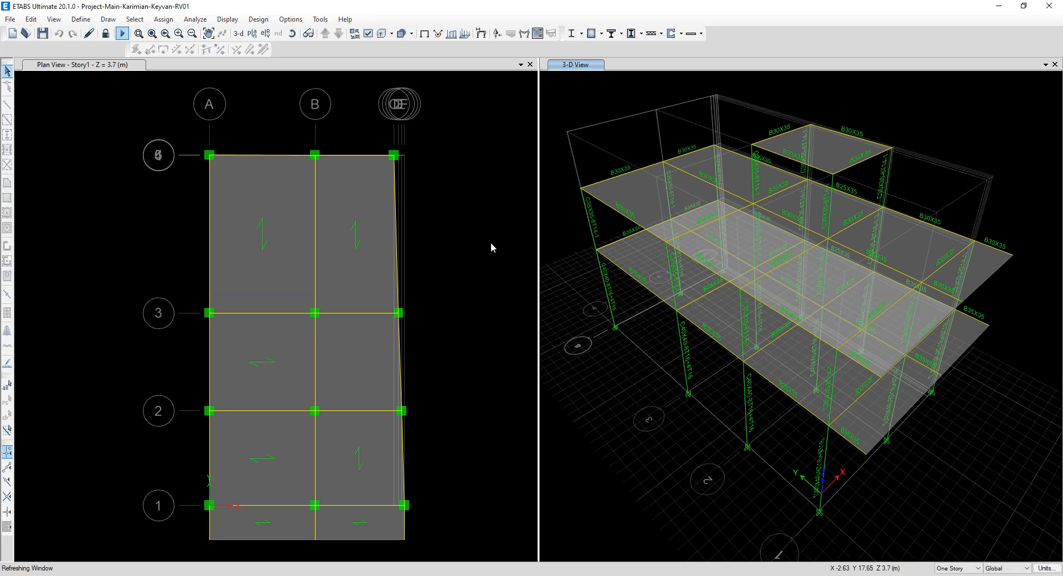
pyautogui.press('F7')
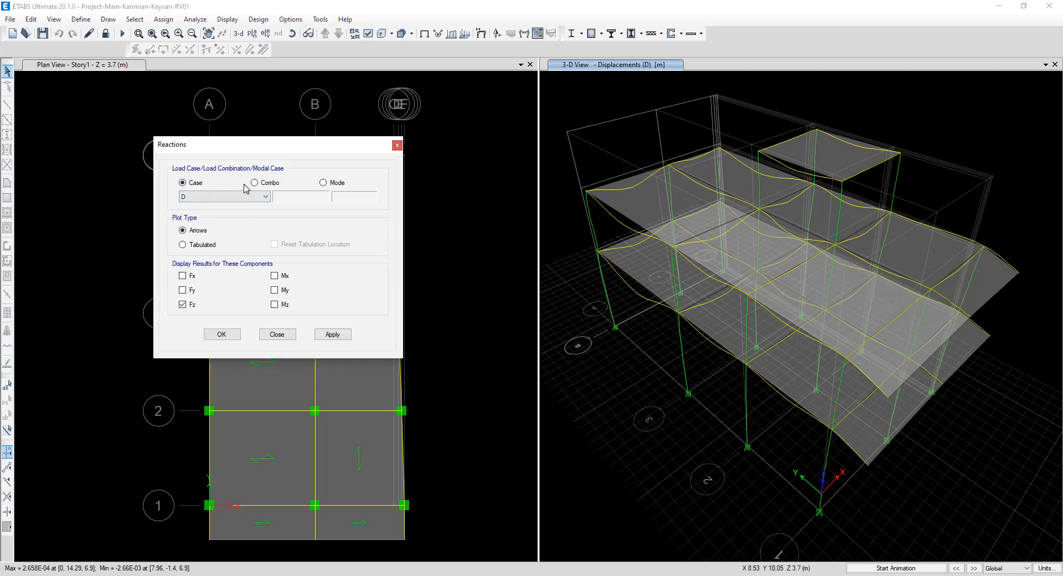
pyautogui.click(333, 335)
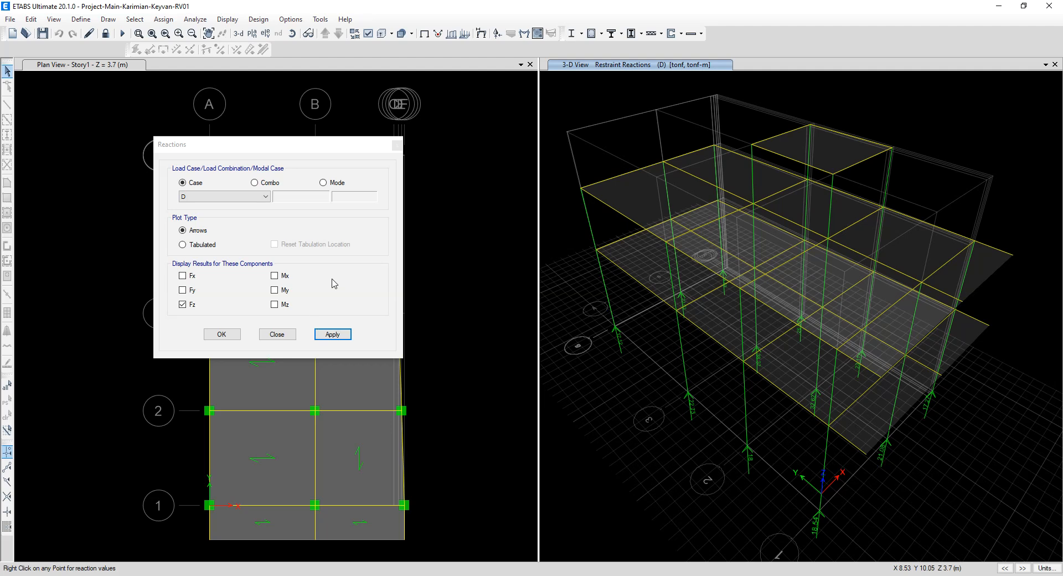
pyautogui.rightClick(615, 331)
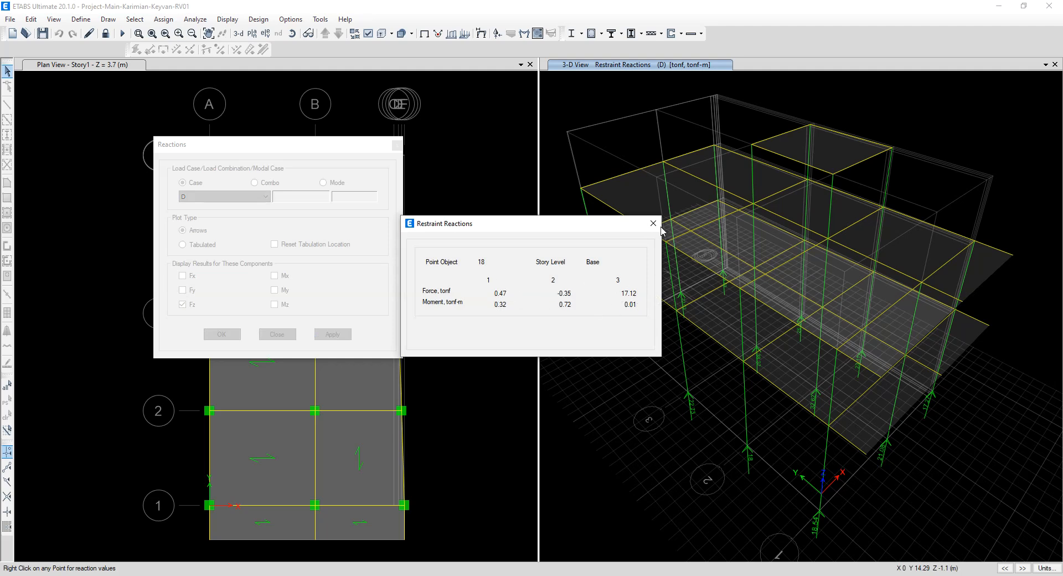
# Switch to SAFE and check the FZ force of load pattern D_ABOVE on the foundation joint at grid A-4
pyautogui.click(304, 574)
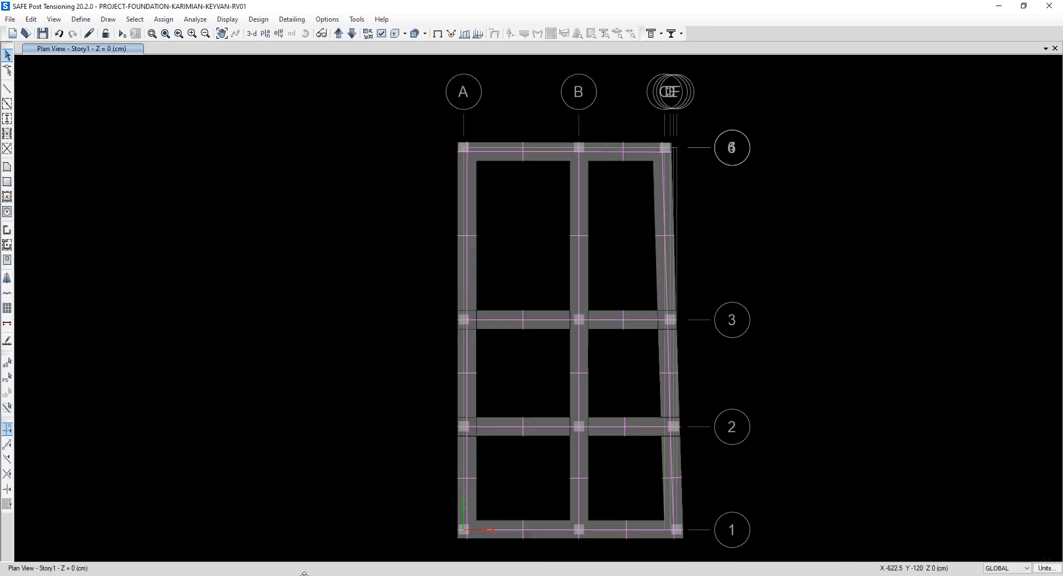
pyautogui.rightClick(467, 150)
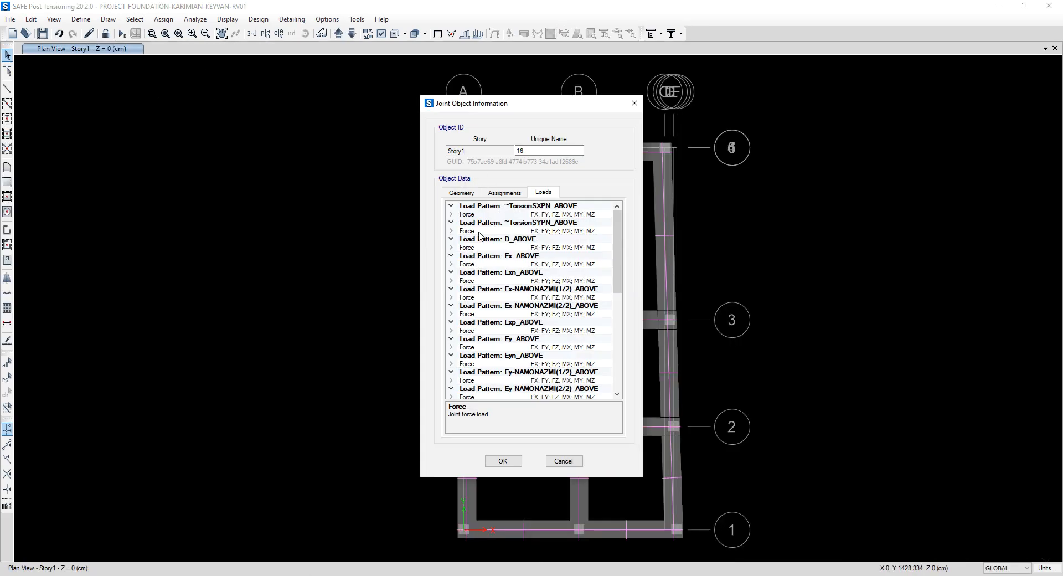
pyautogui.click(451, 247)
pyautogui.click(552, 273)
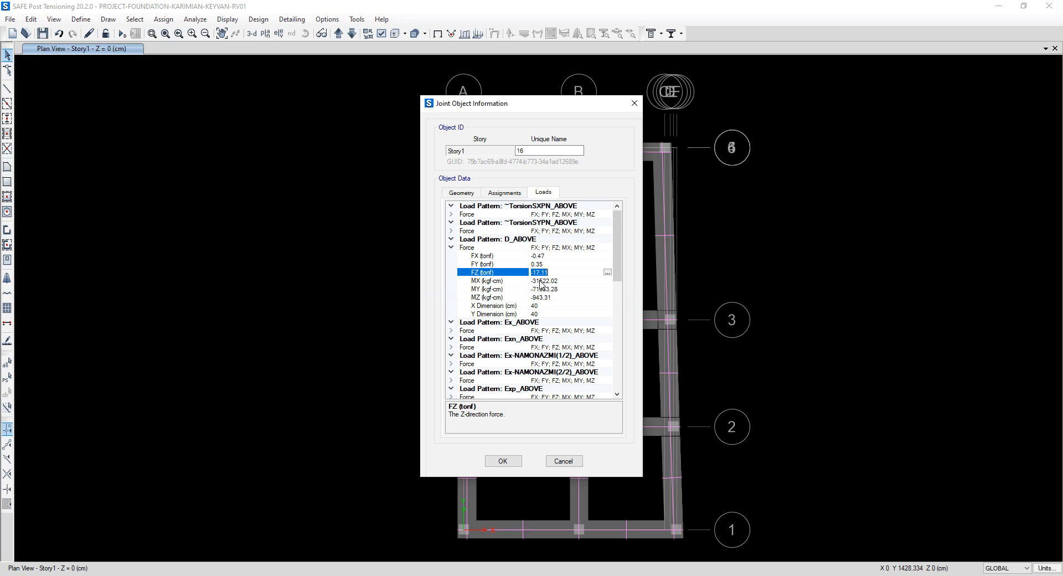
pyautogui.click(634, 103)
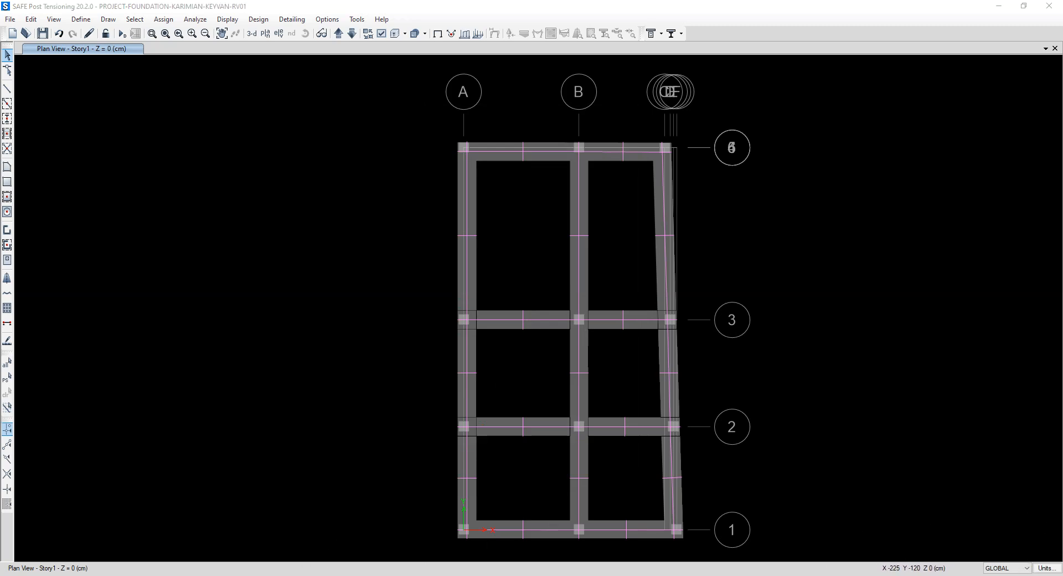
# Switch back to ETABS, dismiss the reaction results and unlock the model for editing
pyautogui.click(286, 575)
pyautogui.click(654, 224)
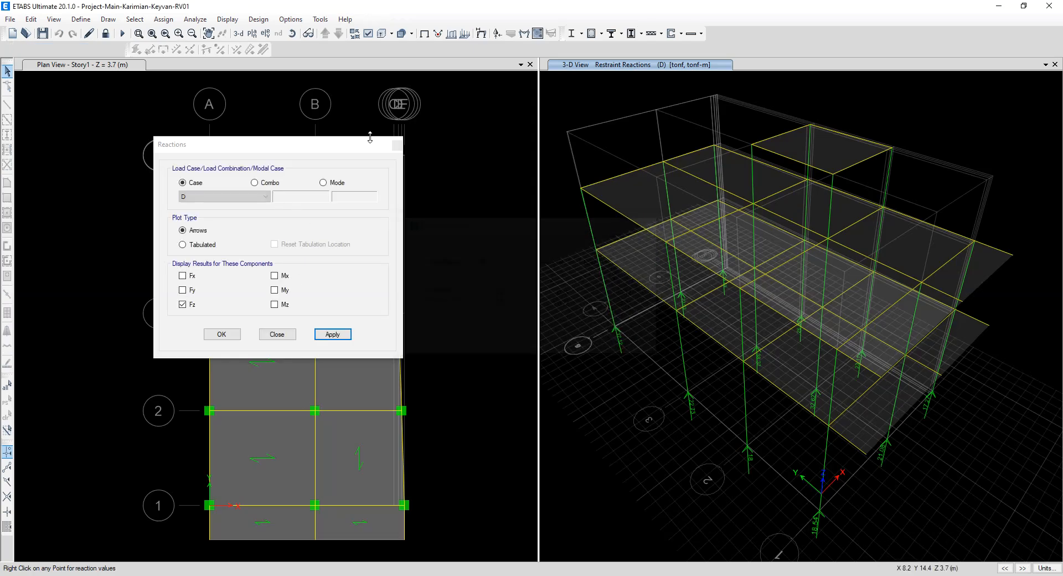
pyautogui.click(396, 146)
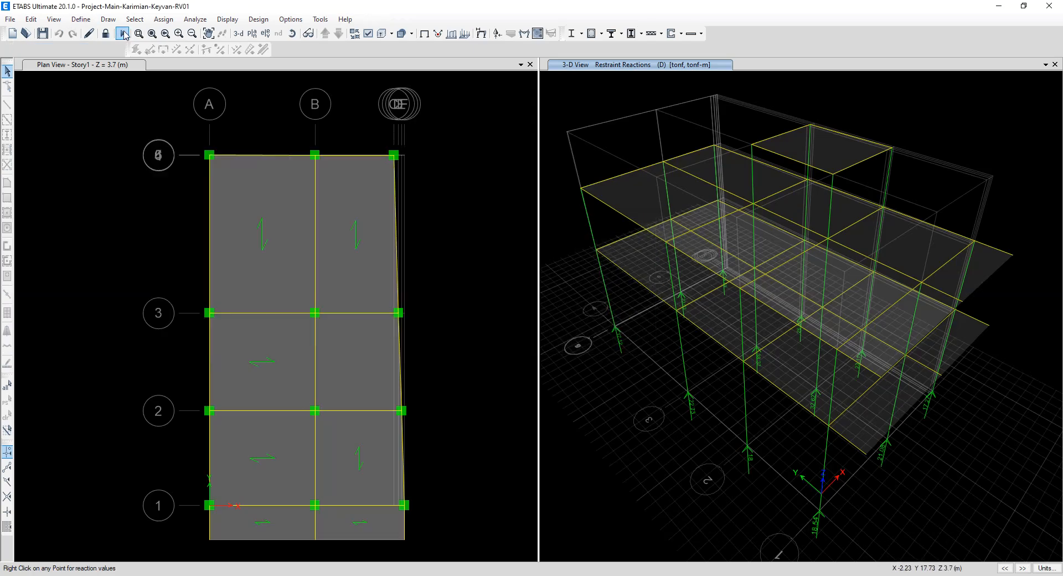
pyautogui.click(105, 34)
pyautogui.click(542, 337)
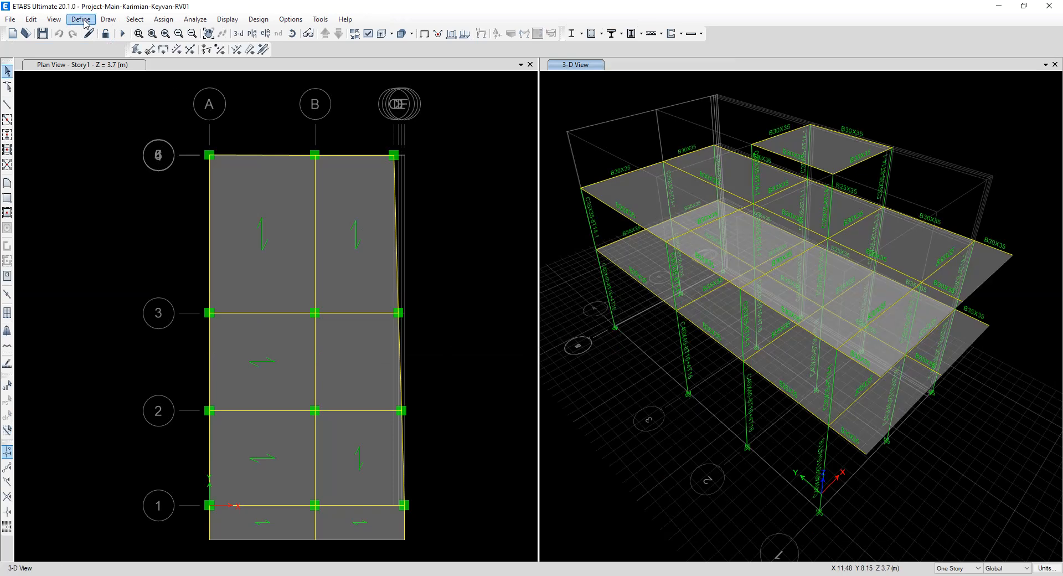
# Set the D load of the Story-Joist-35 shell uniform load set to 850 kgf/m²
pyautogui.click(81, 19)
pyautogui.click(133, 265)
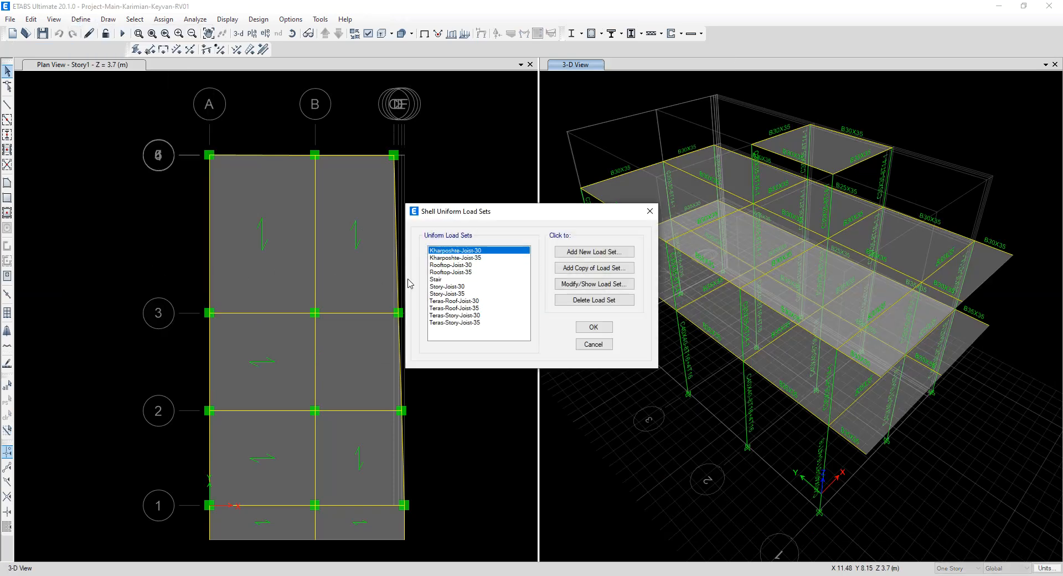
pyautogui.click(455, 294)
pyautogui.doubleClick(457, 294)
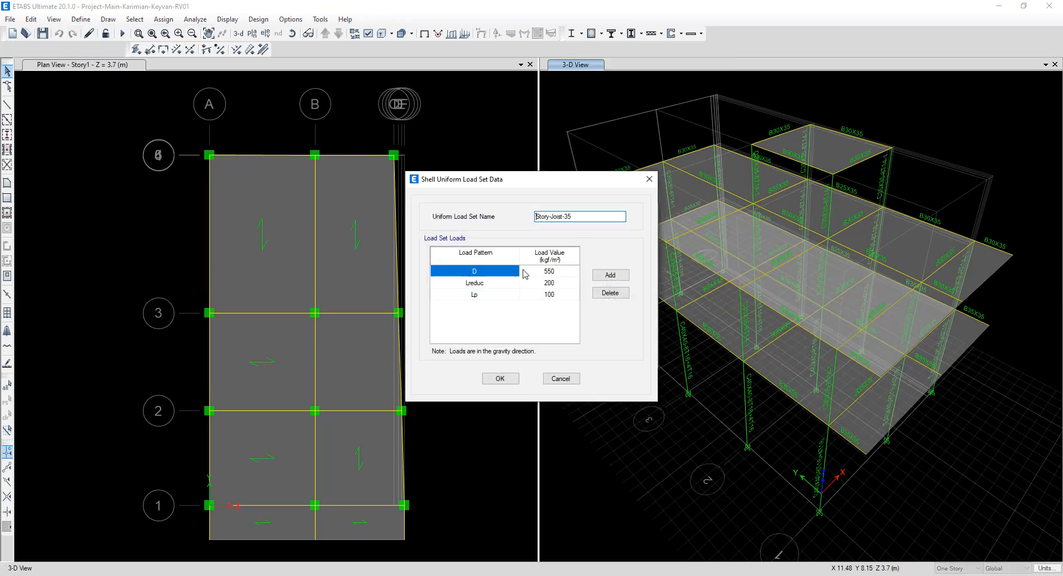
pyautogui.click(556, 271)
pyautogui.click(560, 271)
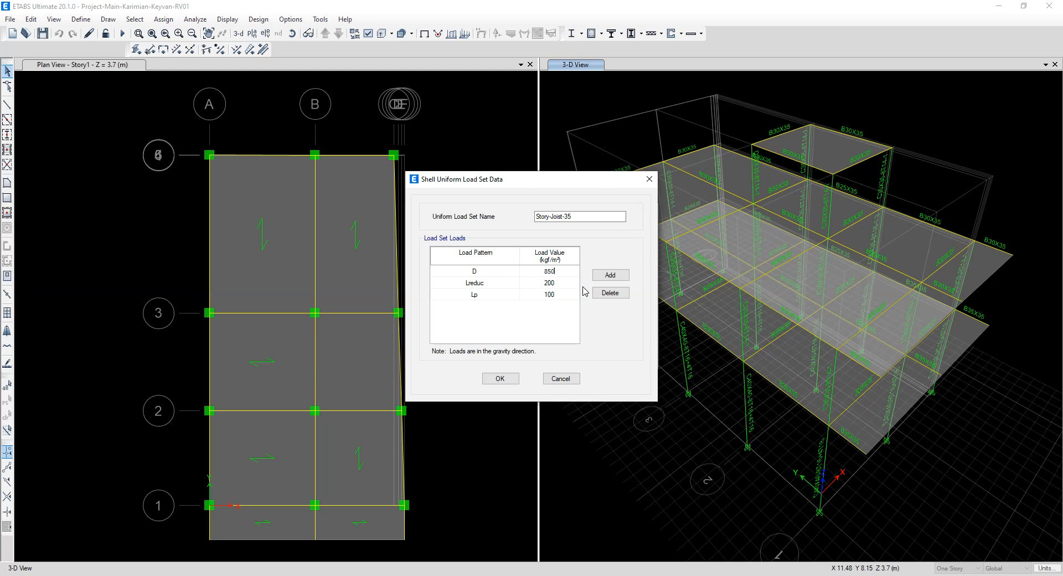
pyautogui.click(504, 380)
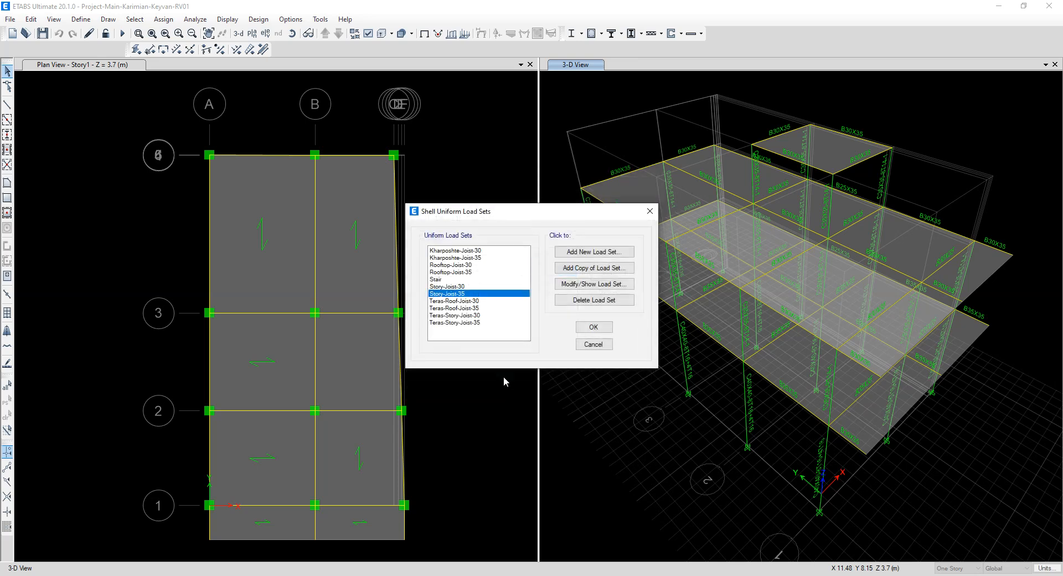
pyautogui.click(590, 332)
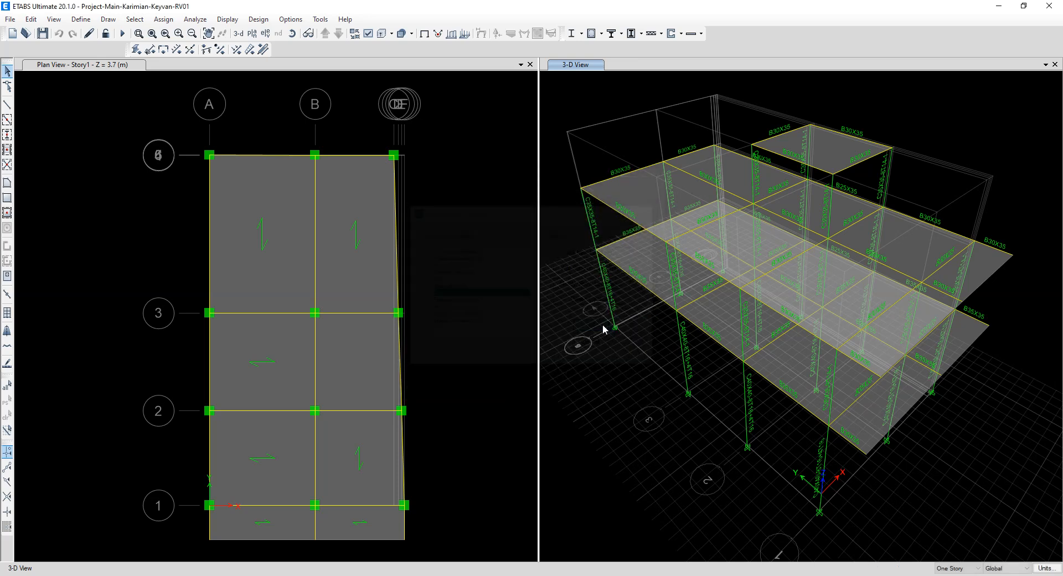
# Check which uniform load set is assigned to the Story1 slab between grids A-B and 3-4
pyautogui.click(270, 239)
pyautogui.rightClick(407, 181)
pyautogui.click(543, 192)
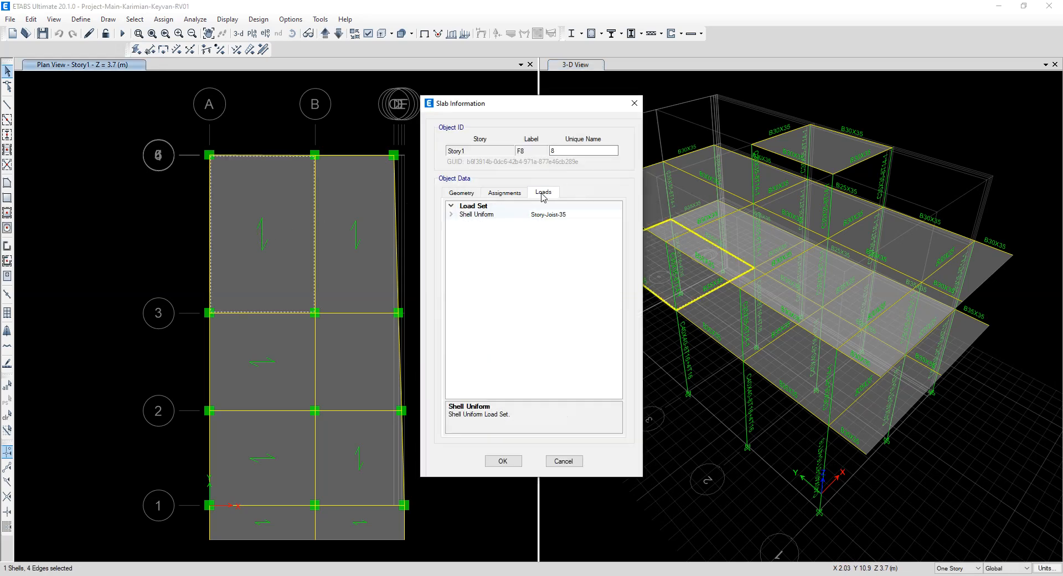
pyautogui.doubleClick(540, 214)
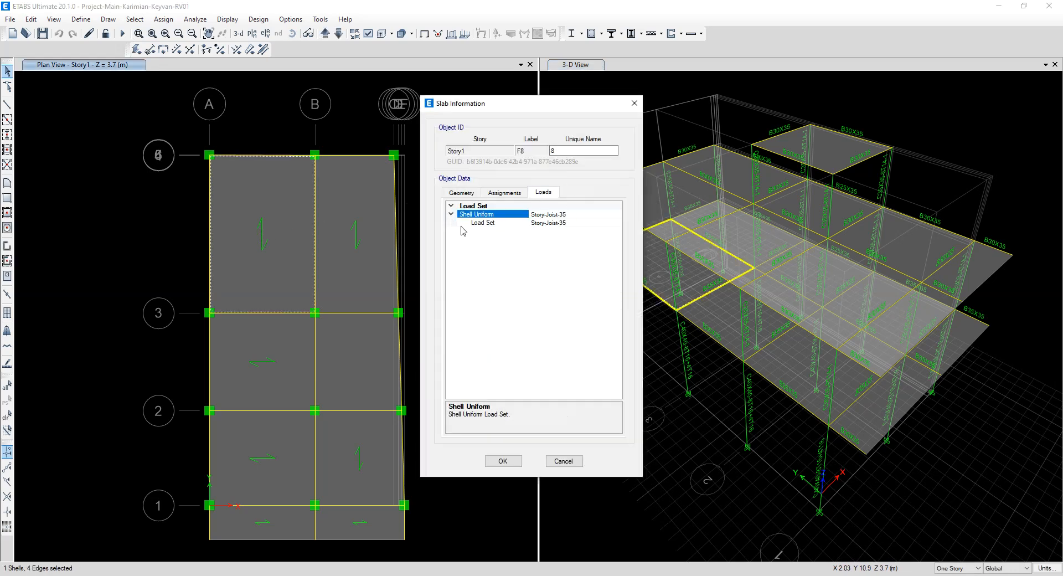
pyautogui.click(541, 223)
pyautogui.click(617, 222)
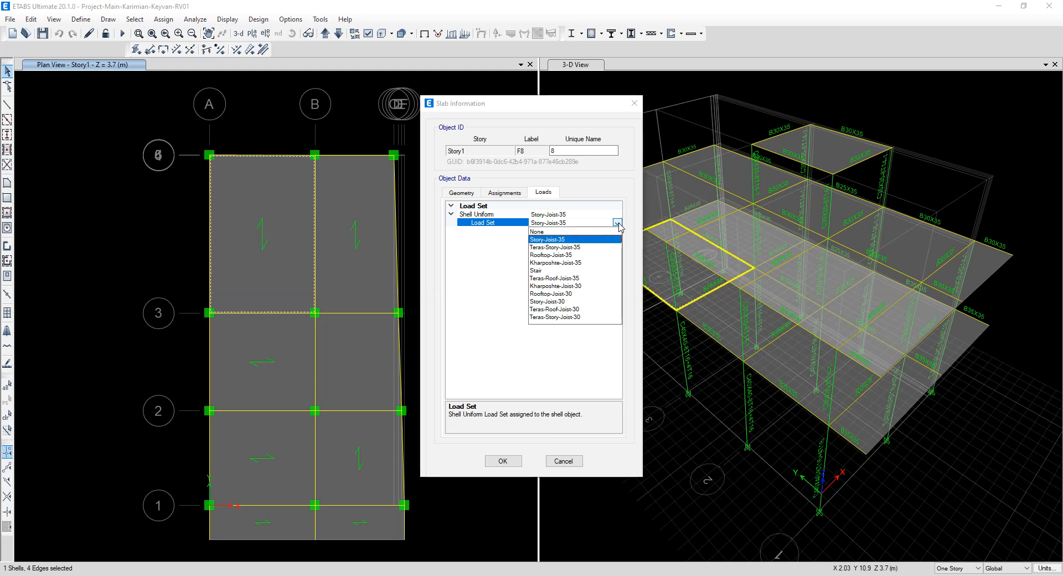
pyautogui.click(617, 224)
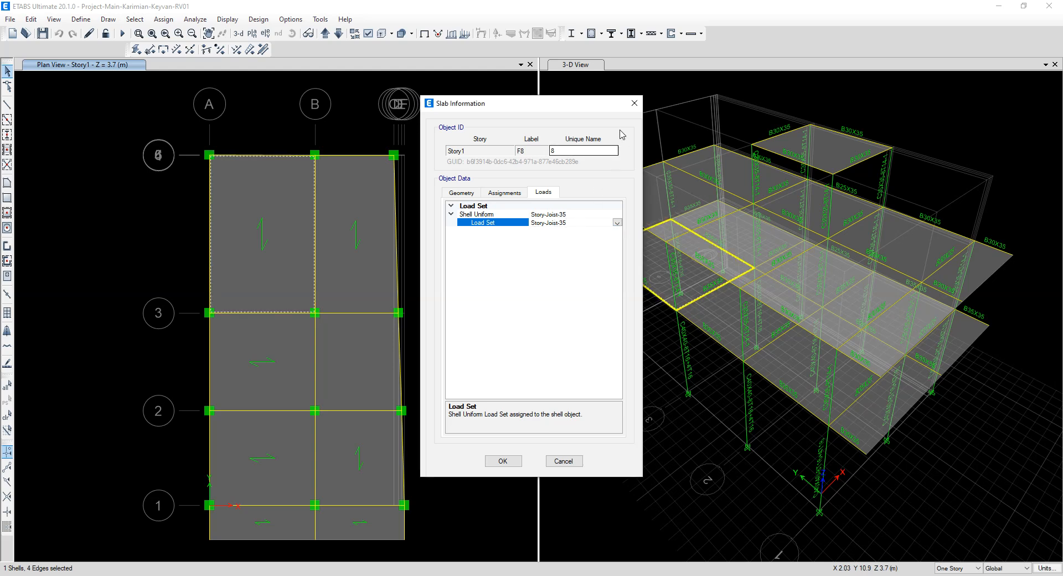
pyautogui.click(634, 103)
pyautogui.click(309, 226)
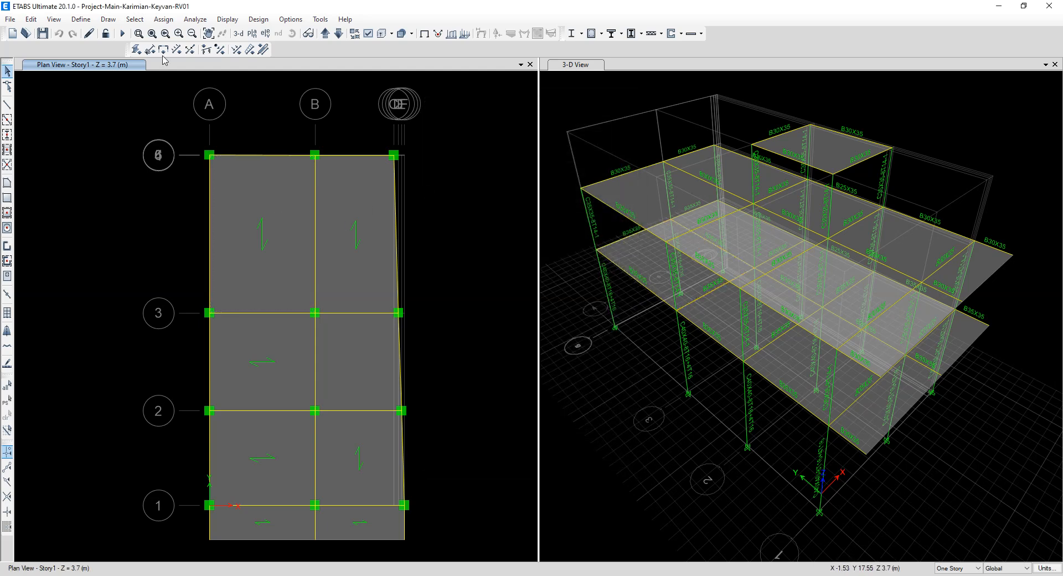
# Rerun the analysis with the modified load and inspect the load case D reactions at the base joint on grid A-4
pyautogui.click(121, 34)
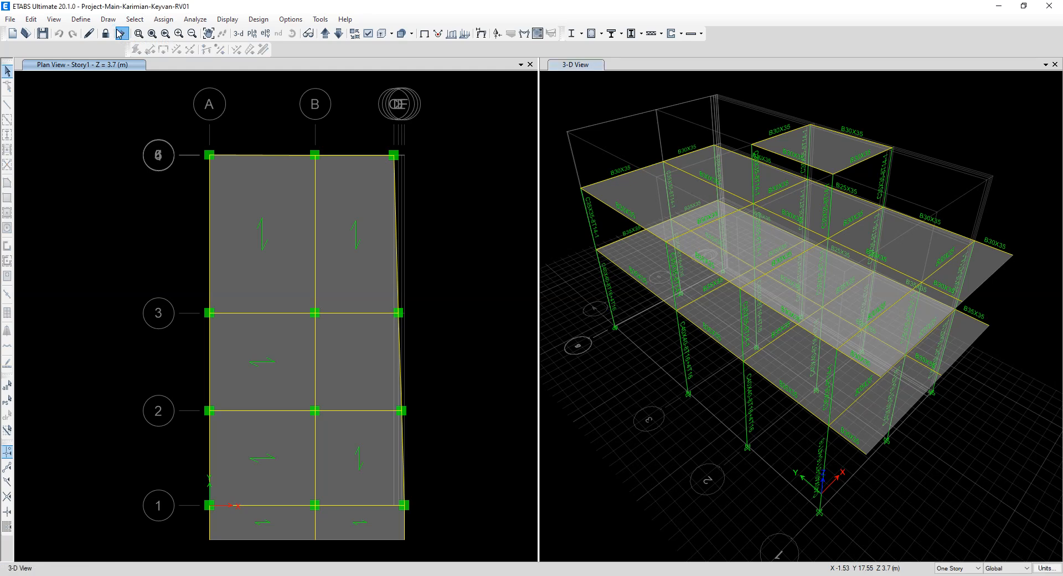
pyautogui.press('F7')
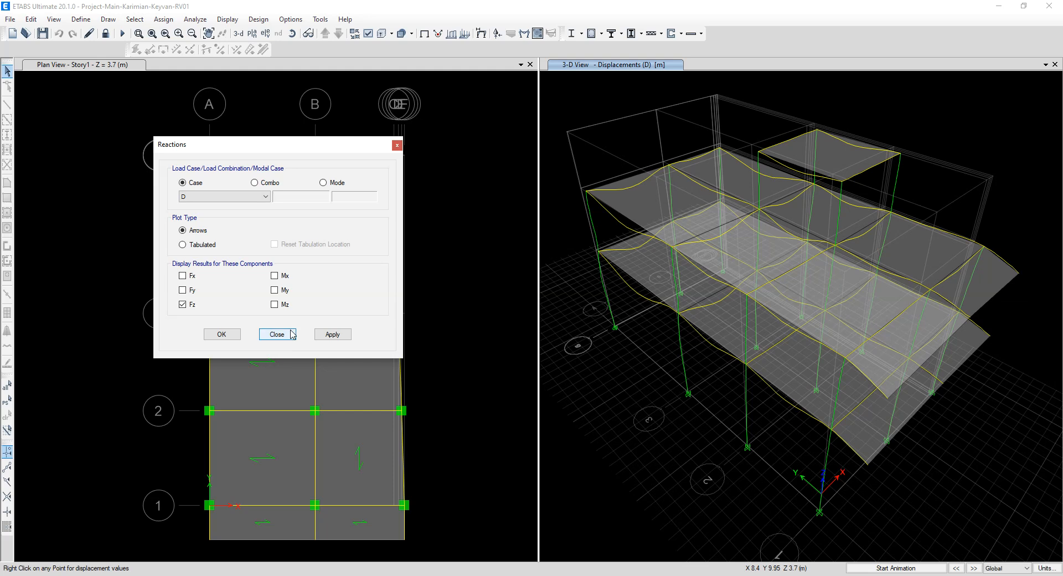
pyautogui.click(223, 334)
pyautogui.rightClick(614, 328)
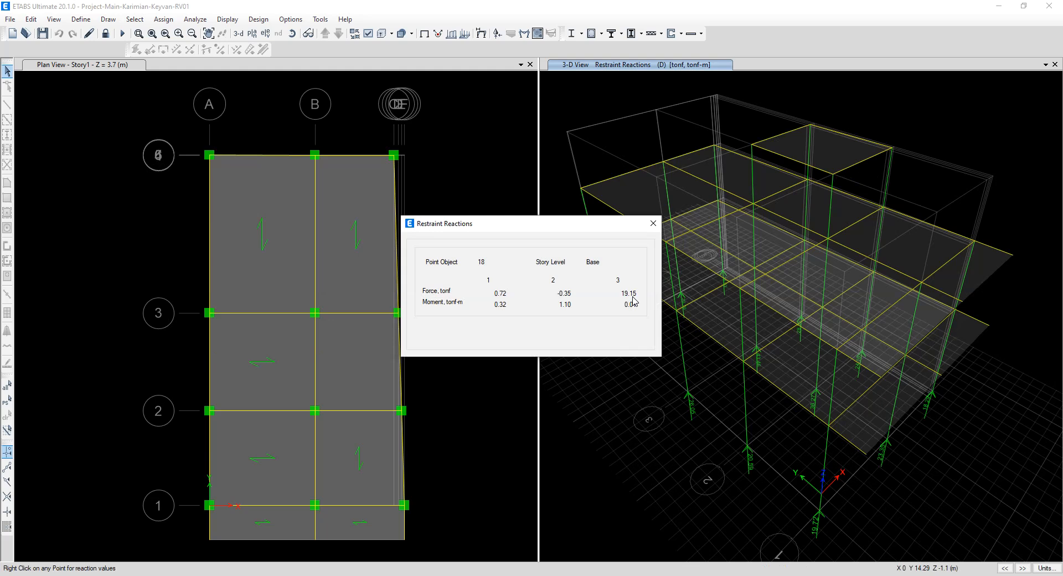
pyautogui.click(654, 223)
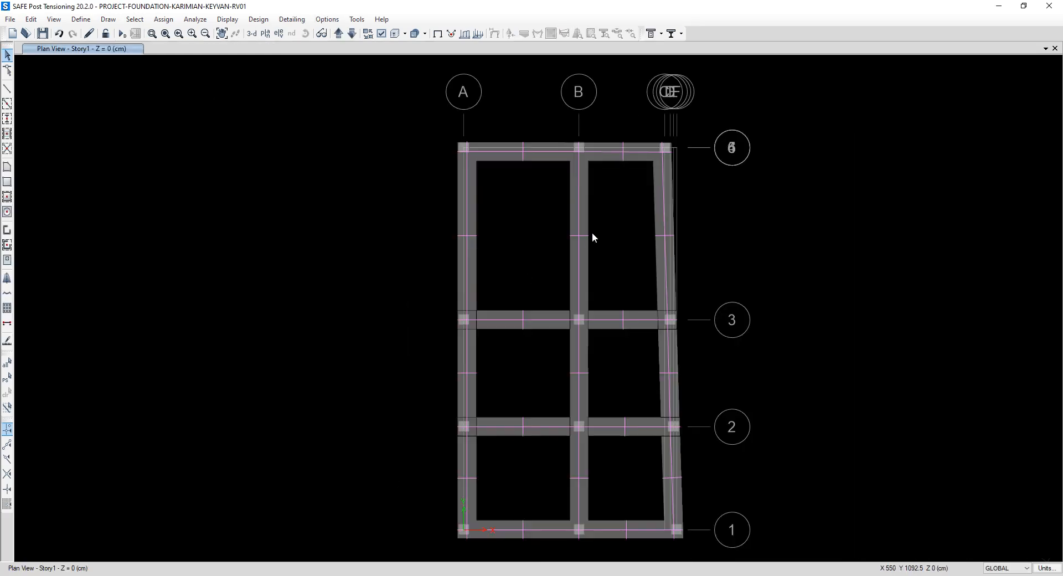
# In SAFE, recheck the D_ABOVE force components, especially FZ, on the joint at grid A-4 against the new reaction
pyautogui.rightClick(464, 148)
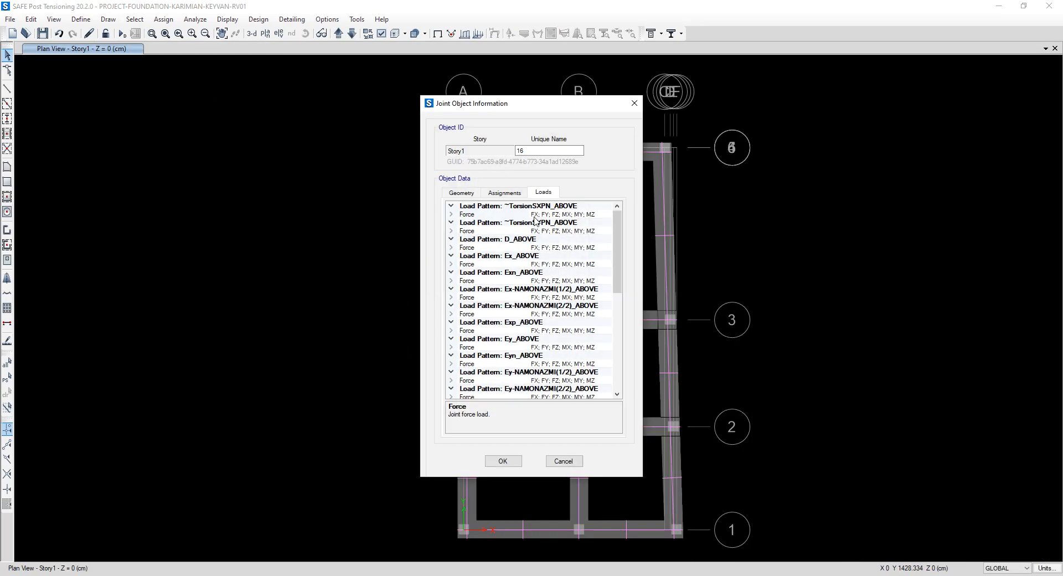
pyautogui.click(451, 231)
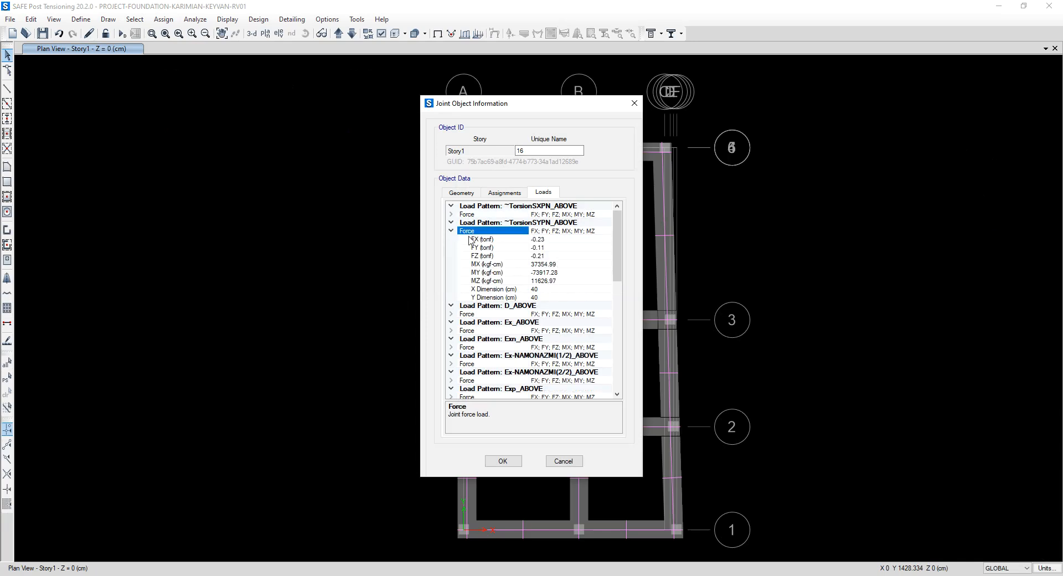
pyautogui.click(452, 231)
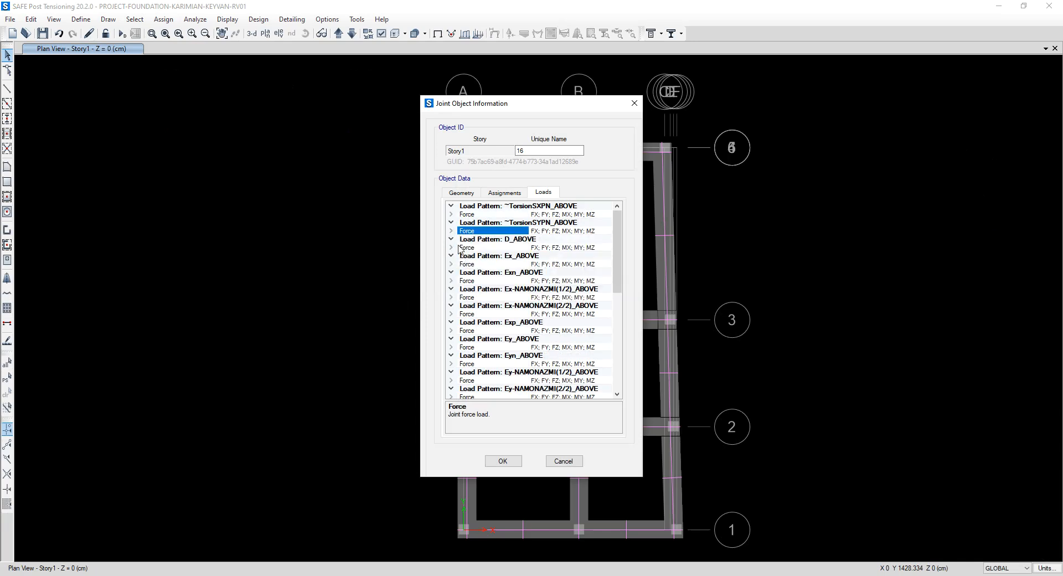
pyautogui.click(452, 247)
pyautogui.click(548, 273)
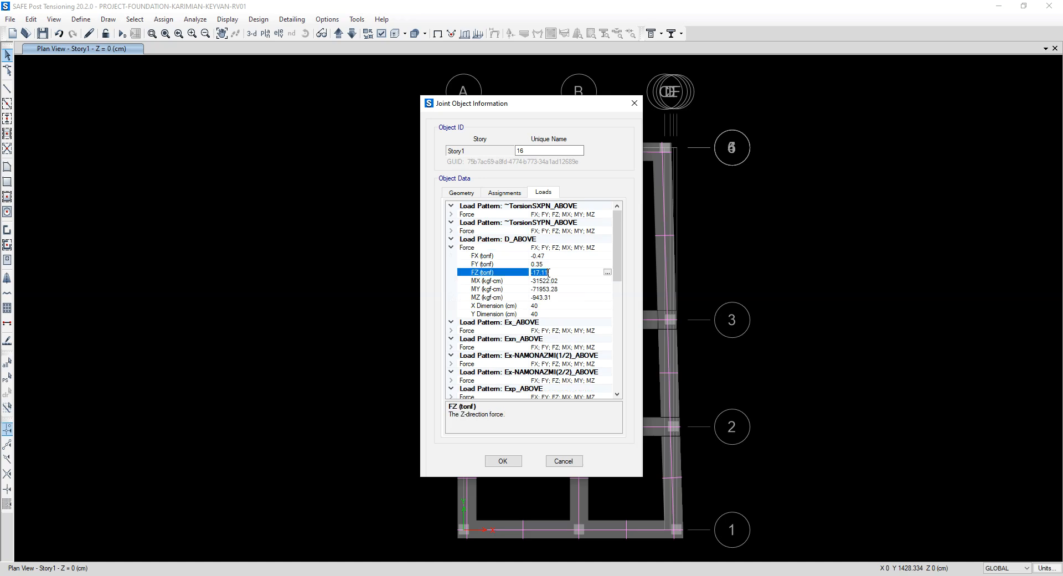
pyautogui.click(635, 103)
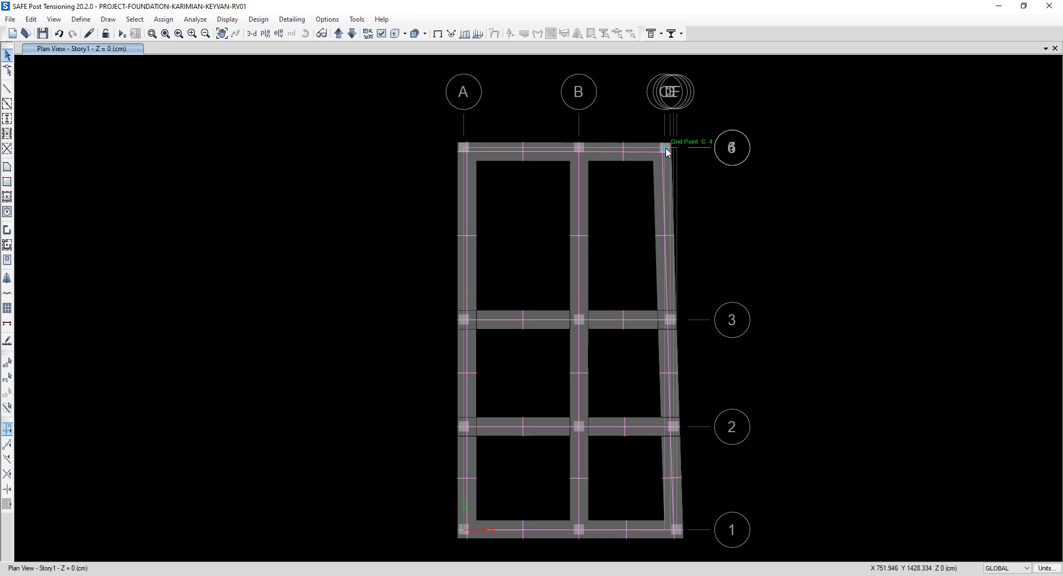
# In ETABS, export the Base story as a SAFE V12 .f2k file with floor loads and loads from above, saved in the bb folder
pyautogui.click(355, 575)
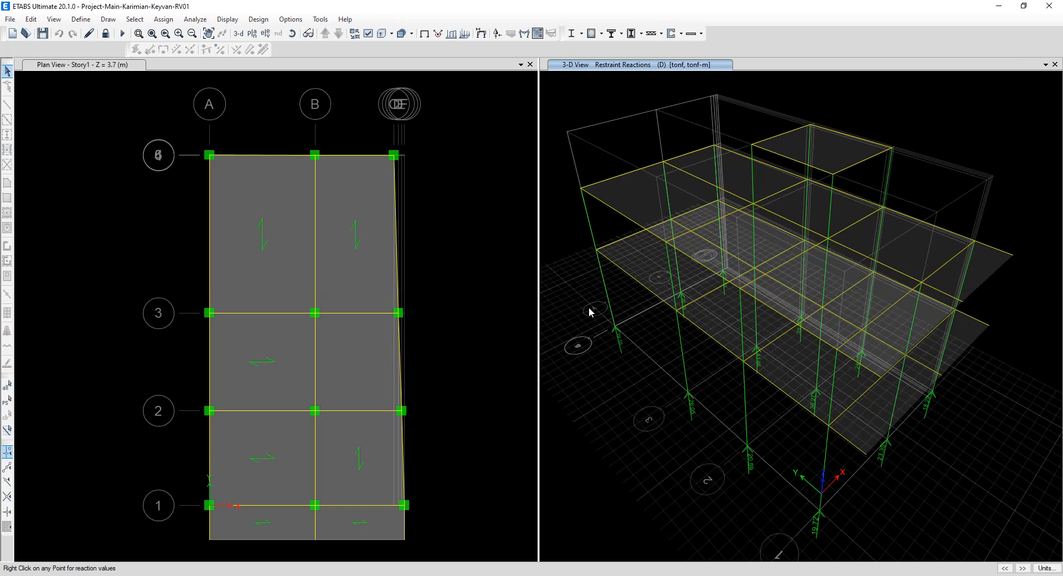
pyautogui.press('F4')
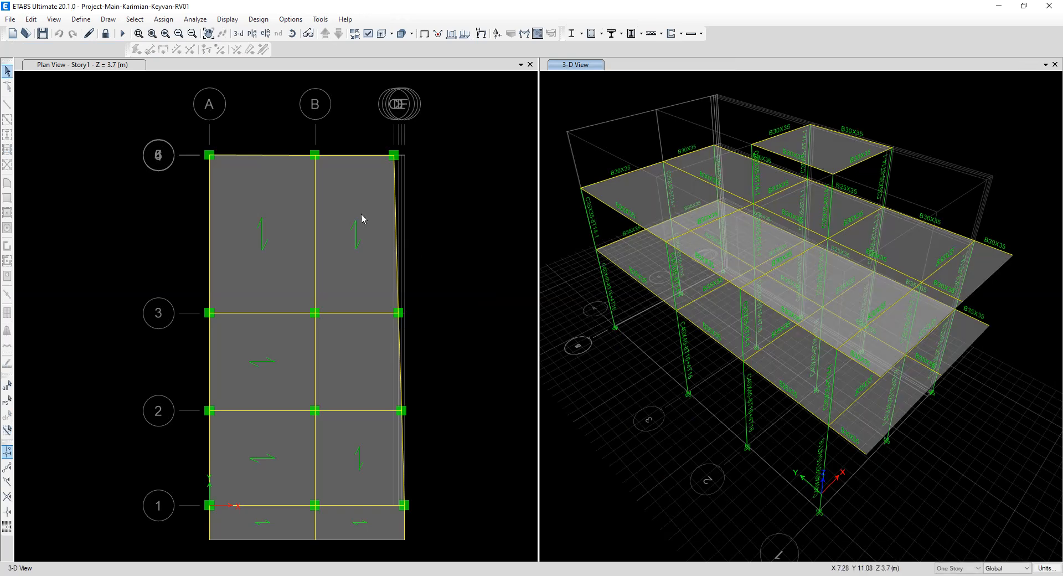
pyautogui.click(10, 19)
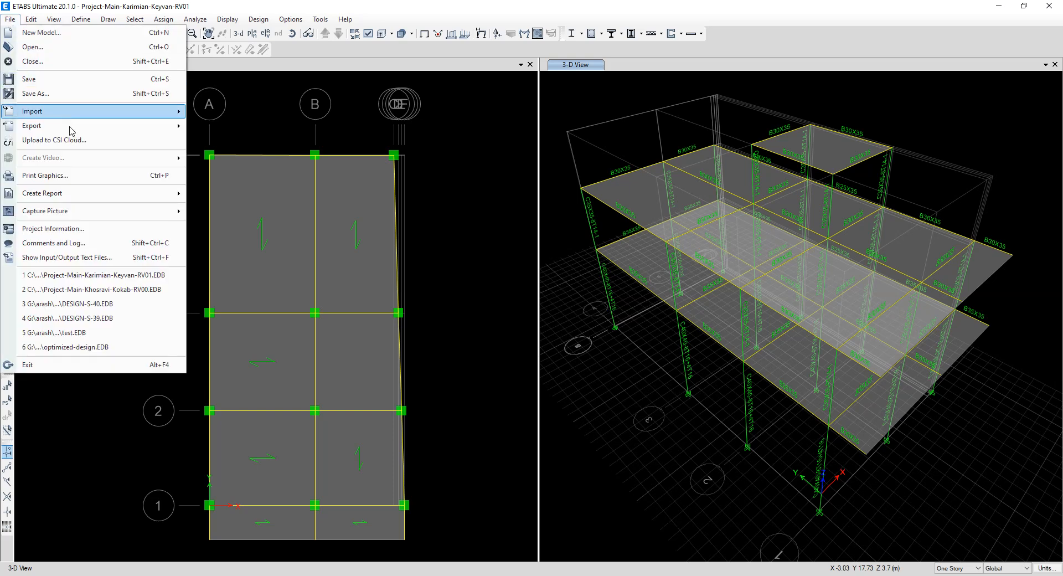
pyautogui.moveTo(76, 132)
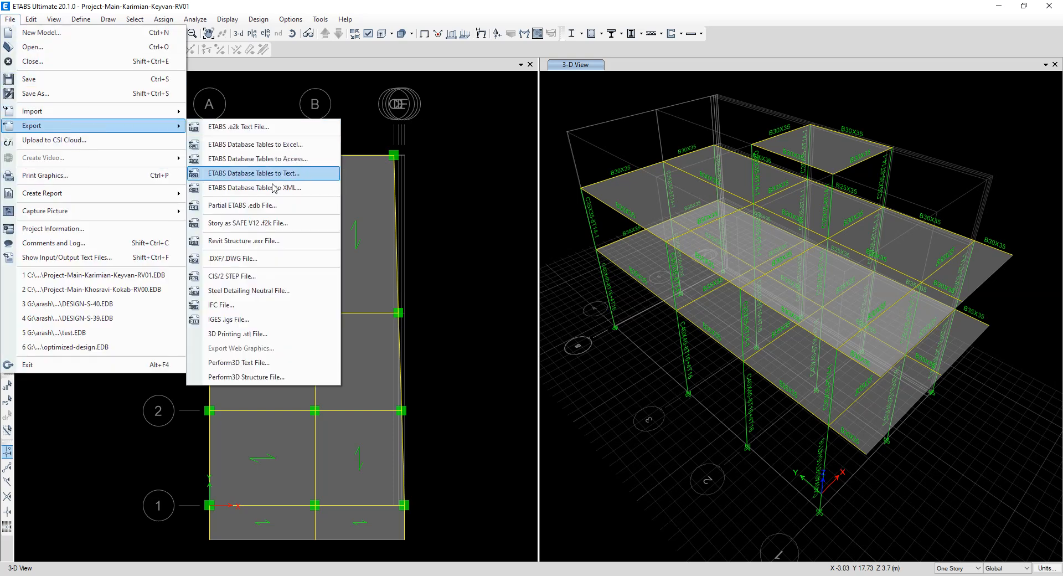
pyautogui.click(279, 225)
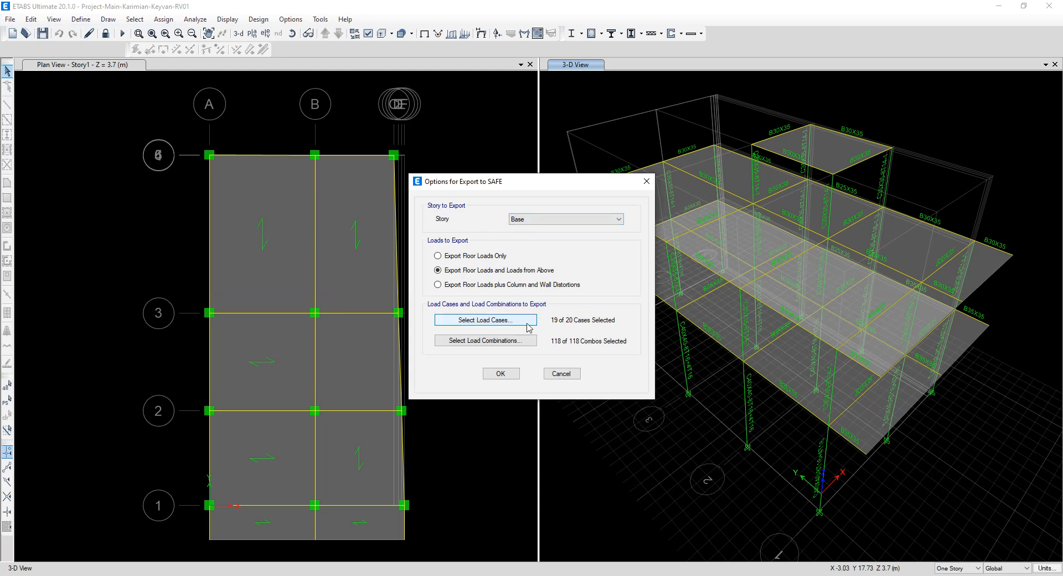
pyautogui.click(485, 320)
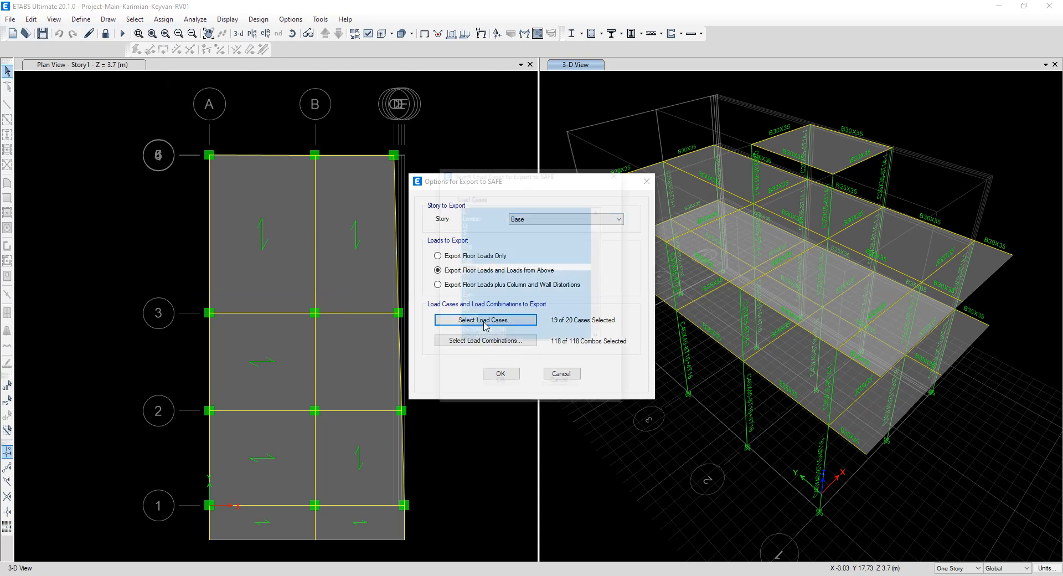
pyautogui.click(561, 383)
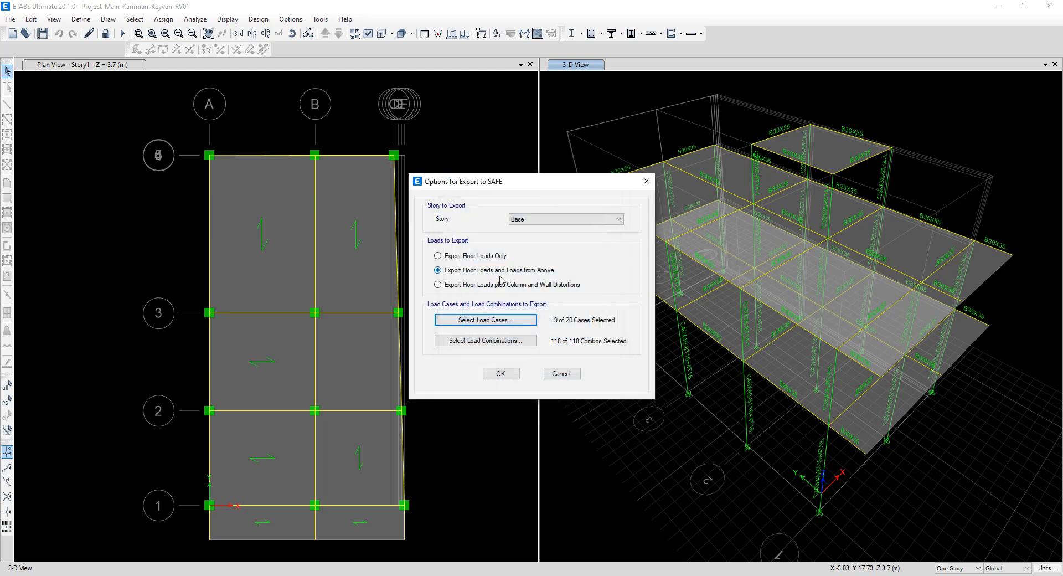
pyautogui.click(501, 374)
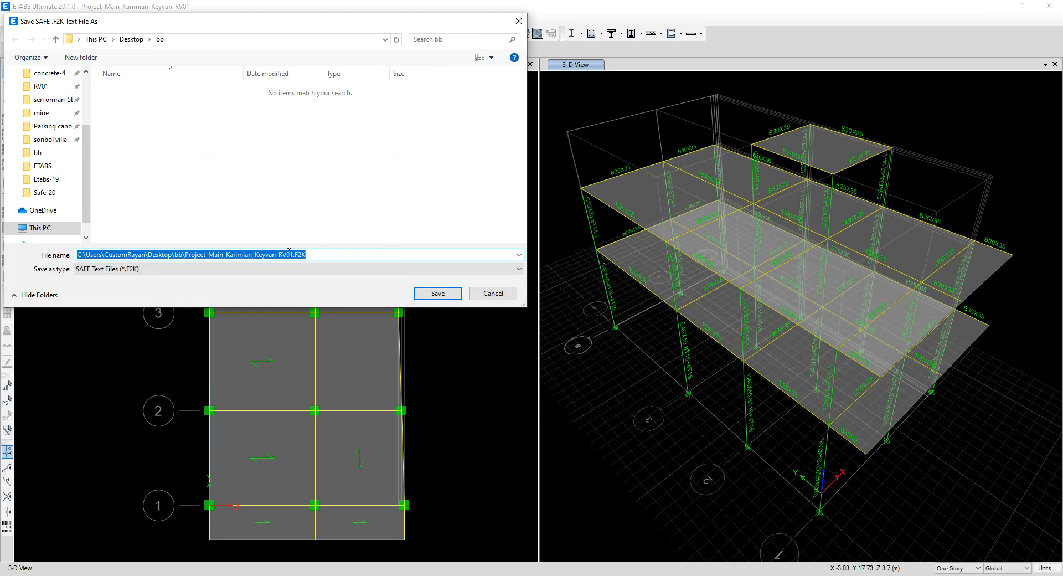
pyautogui.click(438, 293)
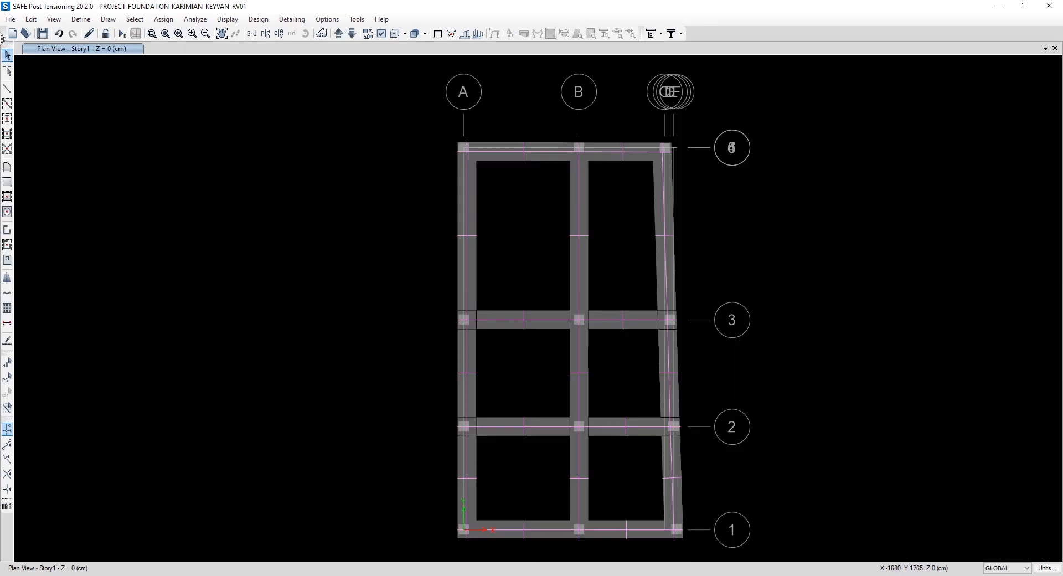
# In SAFE, import the exported .F2K text file from the bb folder as a new model
pyautogui.click(10, 19)
pyautogui.moveTo(58, 112)
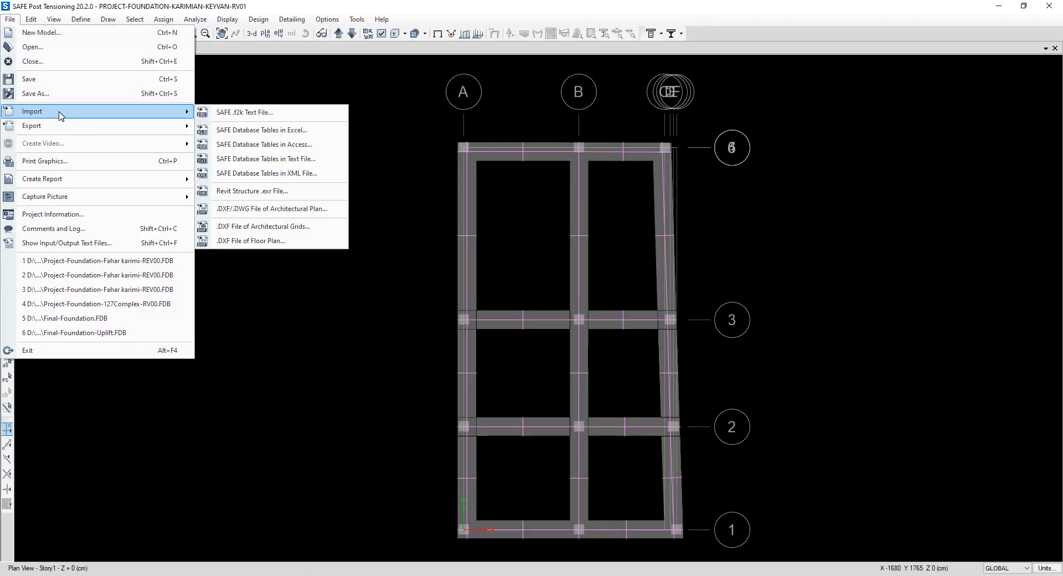
pyautogui.click(266, 112)
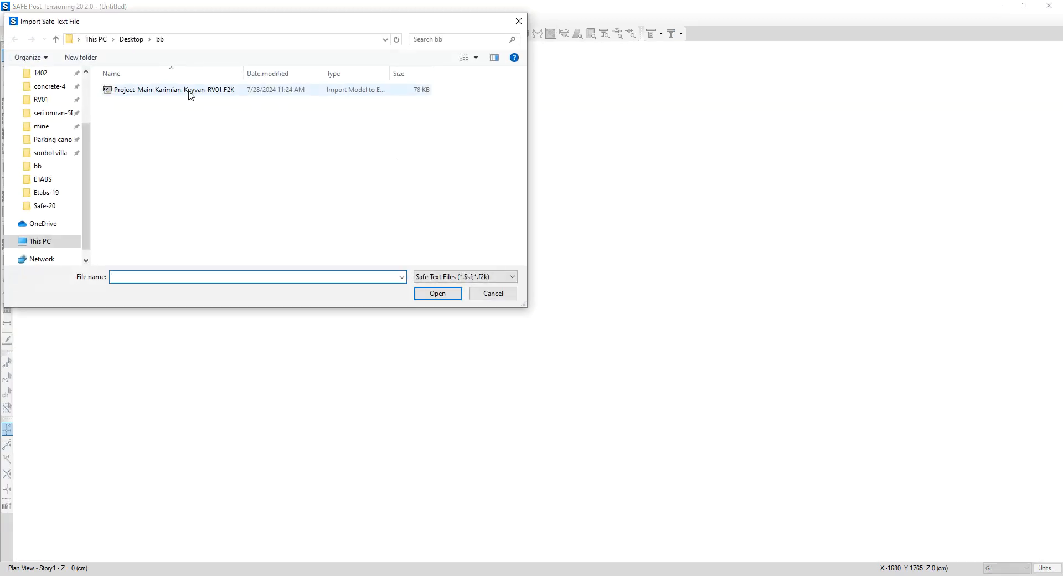
pyautogui.doubleClick(189, 91)
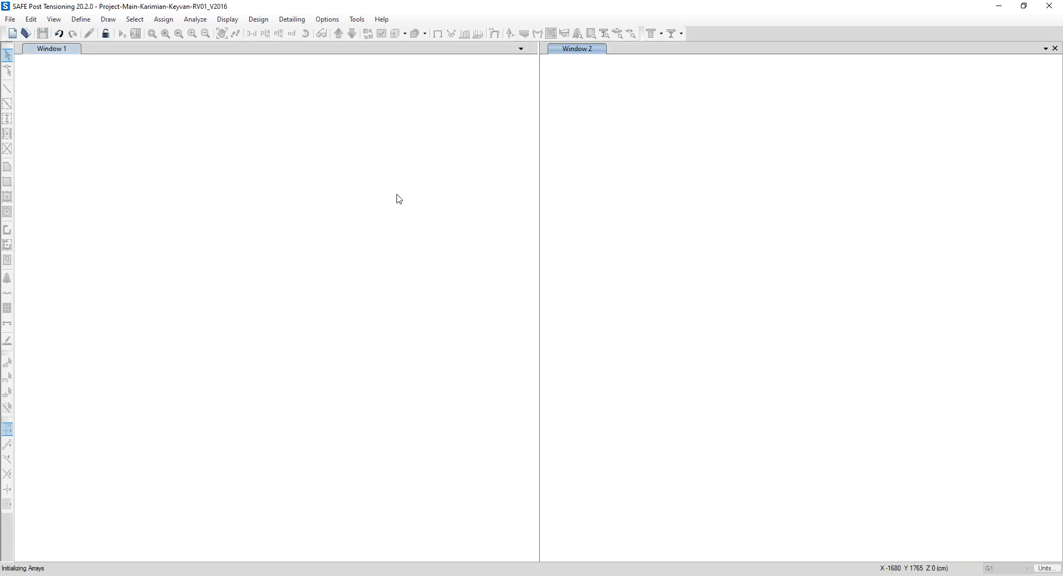
# Export only the Joint Load Assignments tables to an XML file named jointloads, using mm, N and C units
pyautogui.click(10, 19)
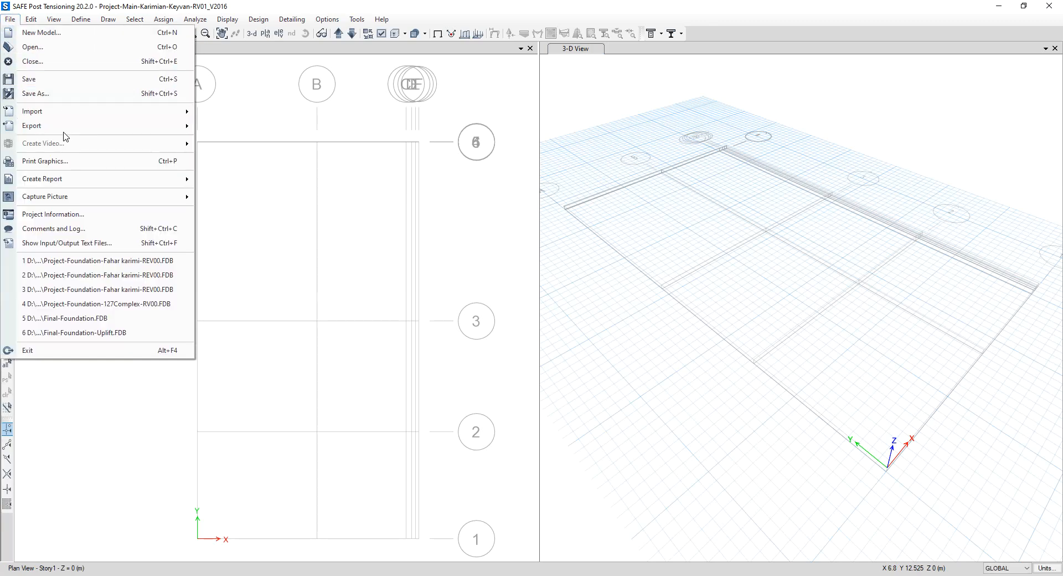
pyautogui.moveTo(65, 127)
pyautogui.click(281, 188)
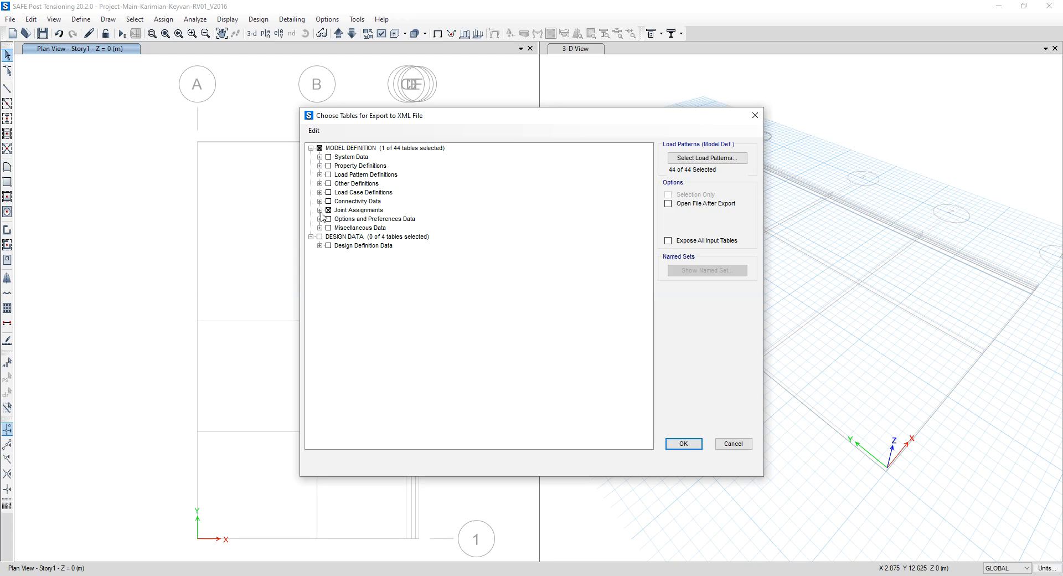
pyautogui.click(319, 211)
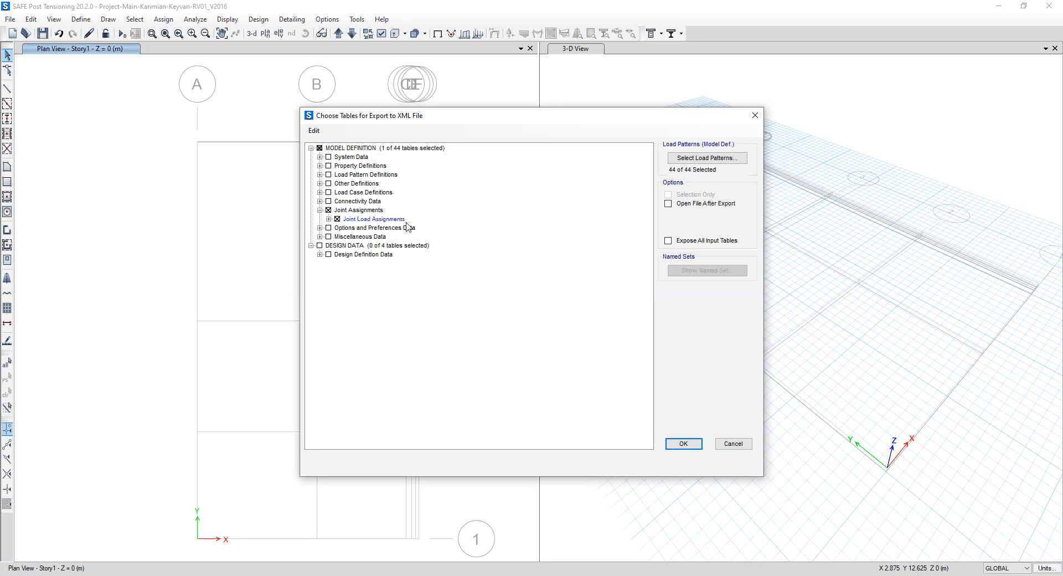
pyautogui.click(685, 444)
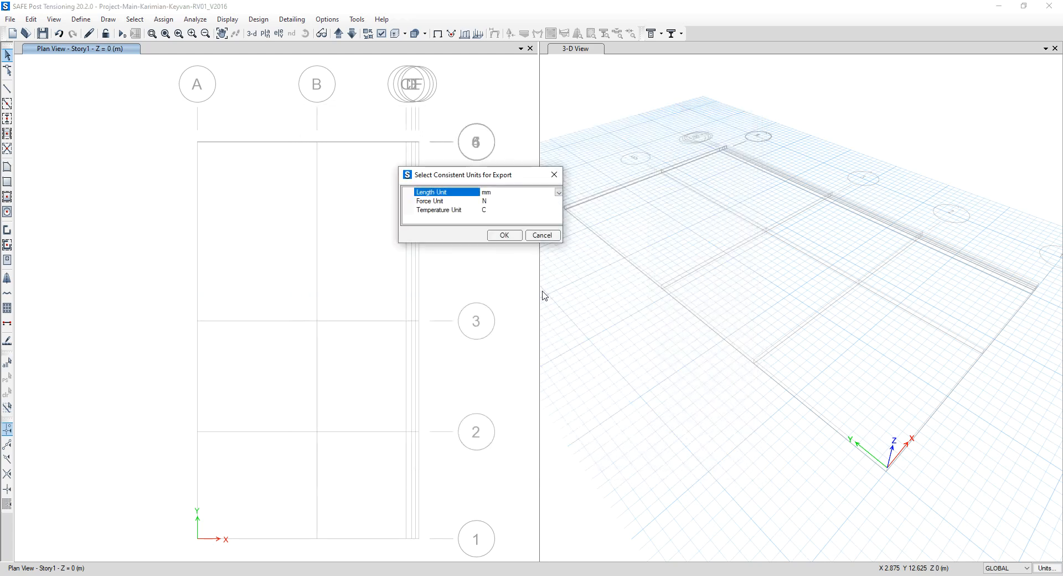
pyautogui.click(504, 234)
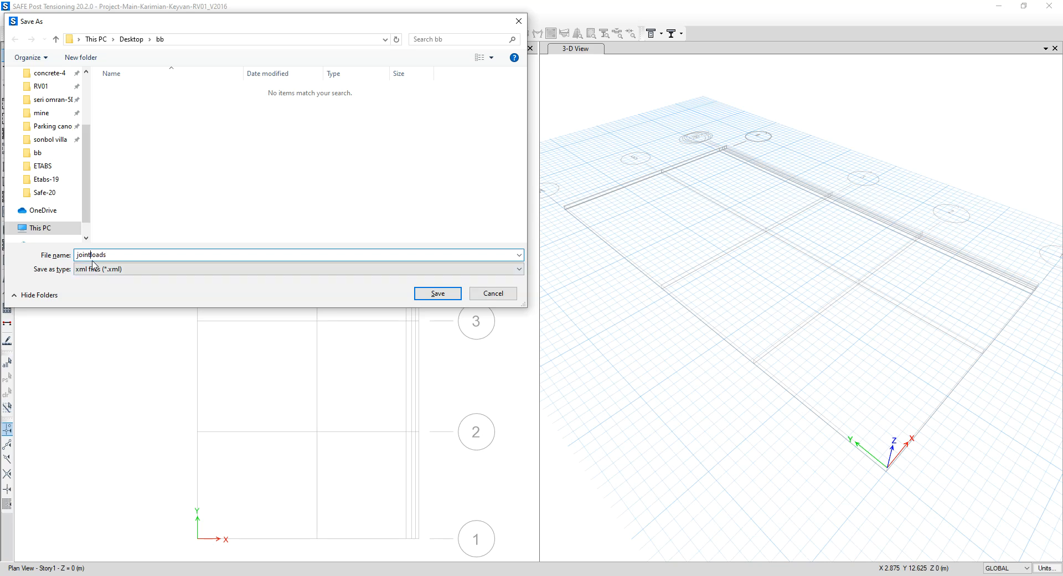
pyautogui.click(443, 295)
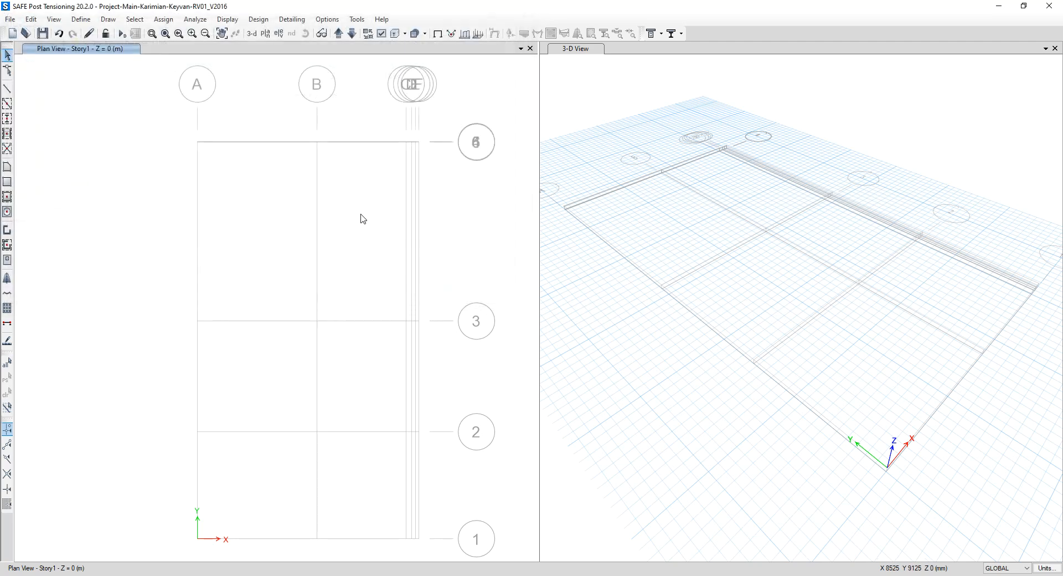
# Close the imported model without saving and open the foundation .FDB model from the bb folder
pyautogui.click(10, 19)
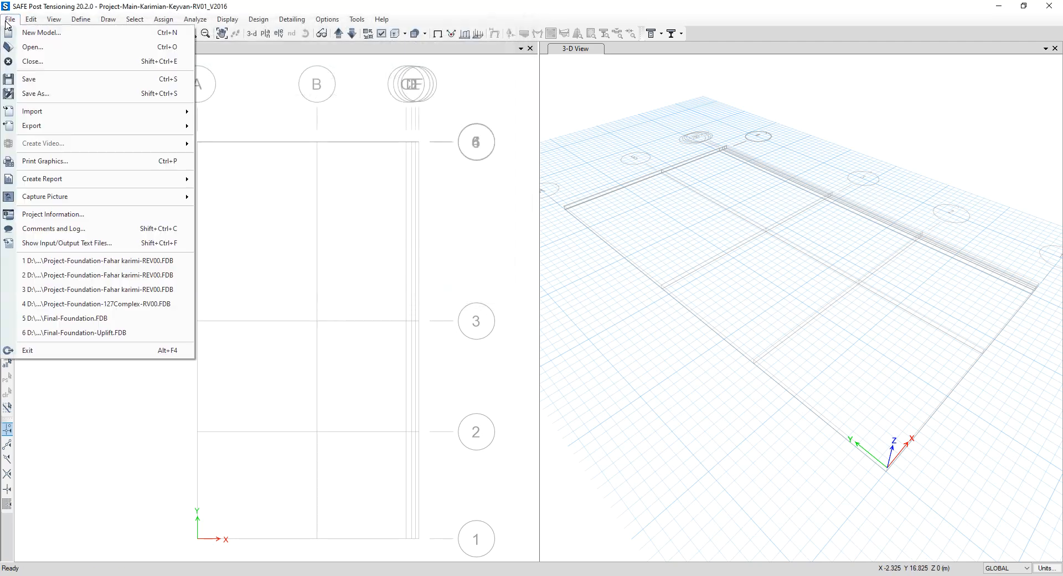
pyautogui.click(50, 60)
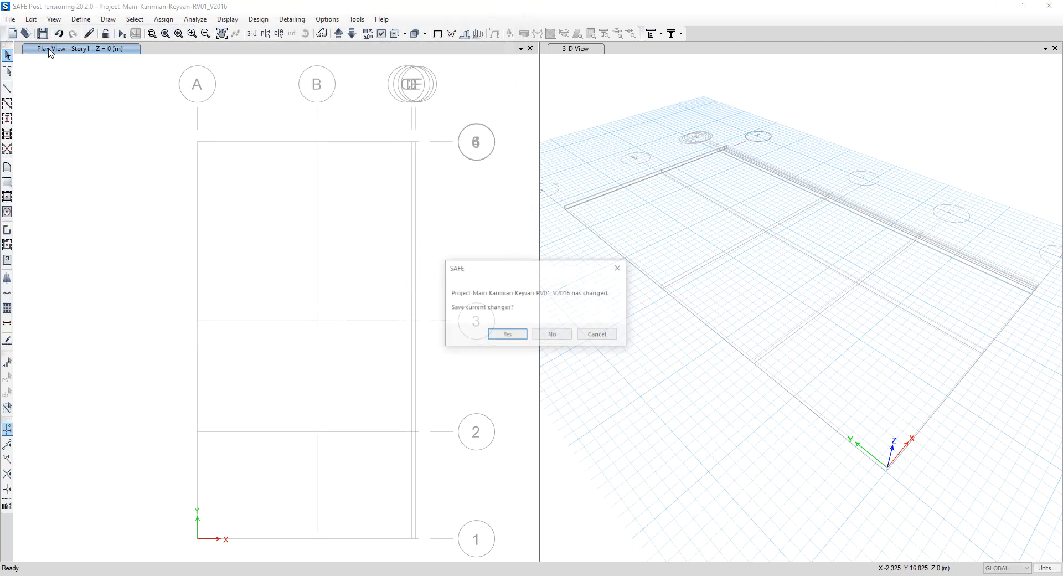
pyautogui.click(551, 336)
pyautogui.hotkey('ctrl', 'o')
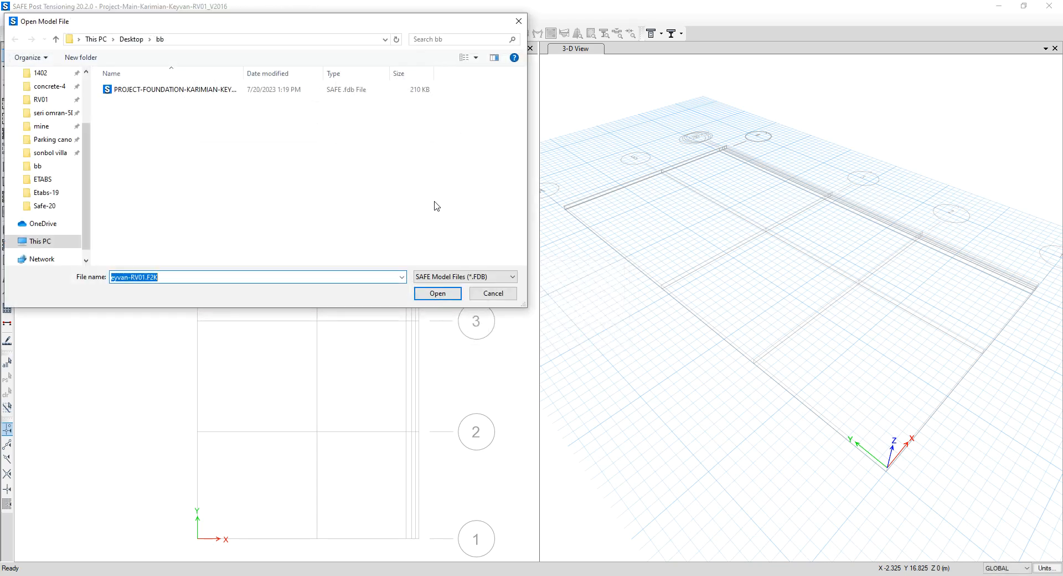
pyautogui.doubleClick(201, 88)
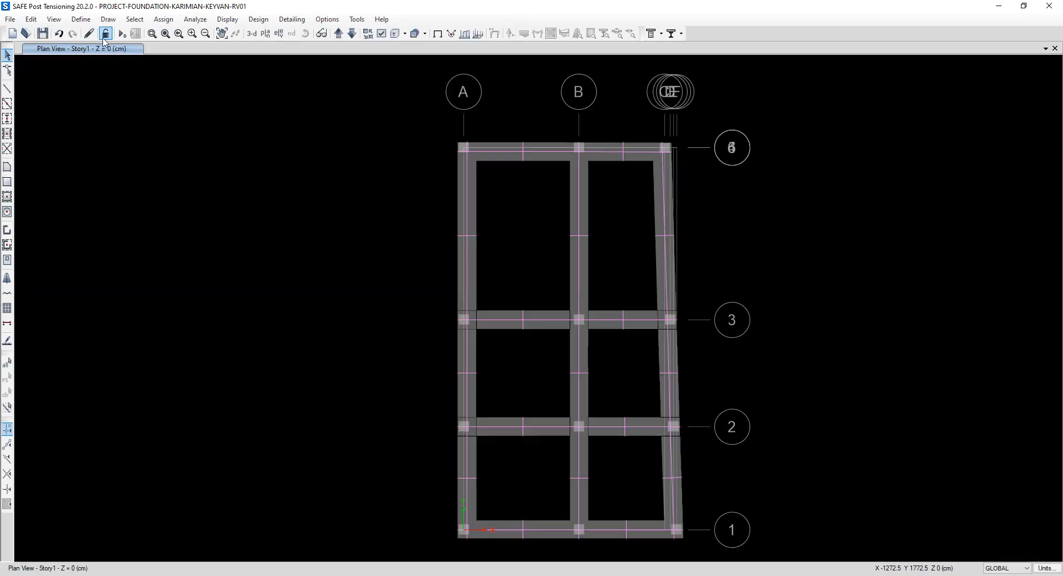
# Open the foundation model's Joint Load Assignments tables for interactive database editing
pyautogui.click(31, 19)
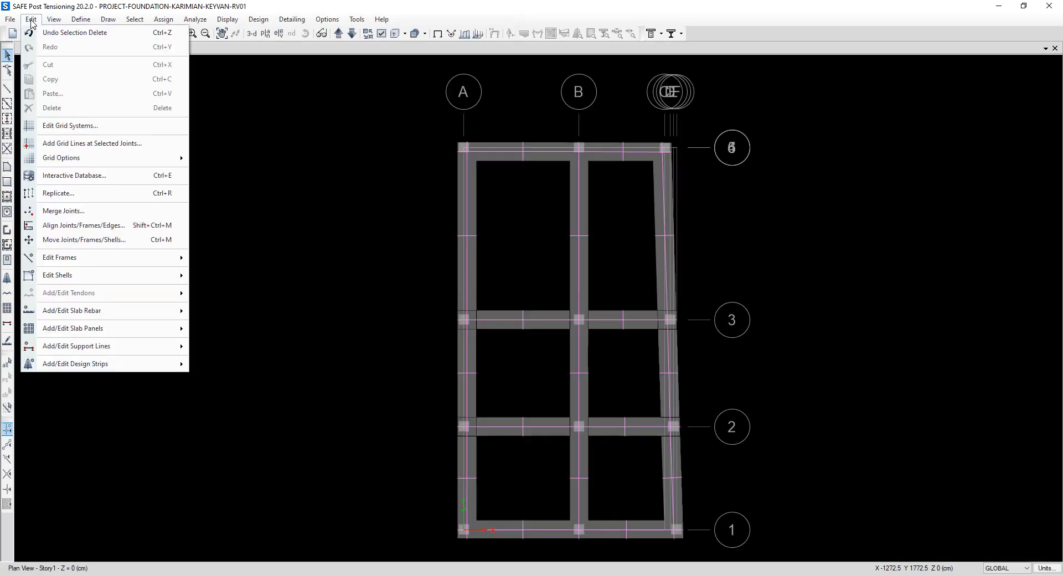
pyautogui.click(96, 176)
pyautogui.click(328, 210)
pyautogui.click(319, 209)
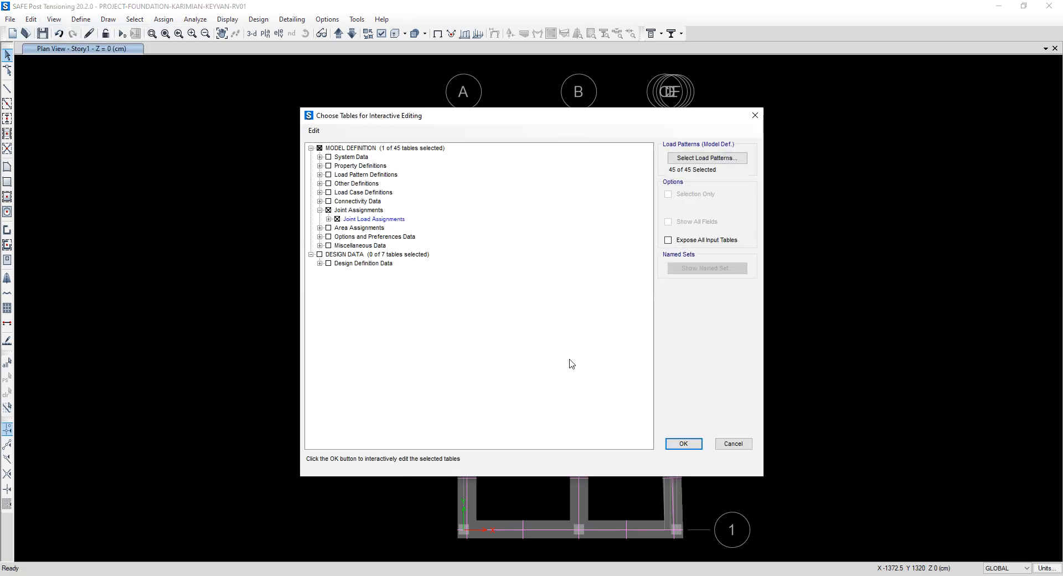
pyautogui.click(682, 443)
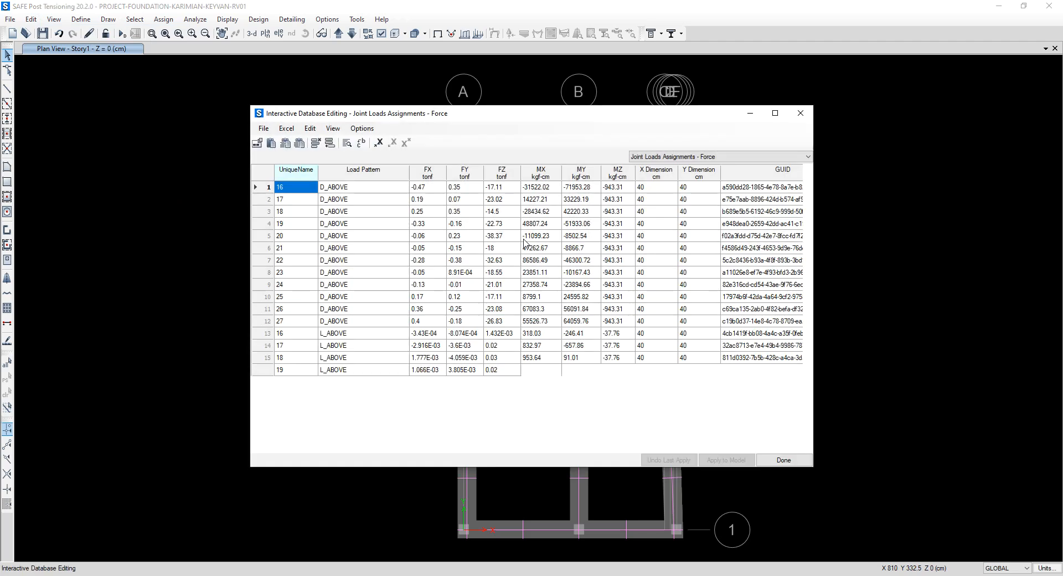
# Clear all rows of the Joint Loads Assignments - Force table, apply the change to the model, abort at the error limit and finish editing
pyautogui.moveTo(807, 186); pyautogui.dragTo(793, 438)
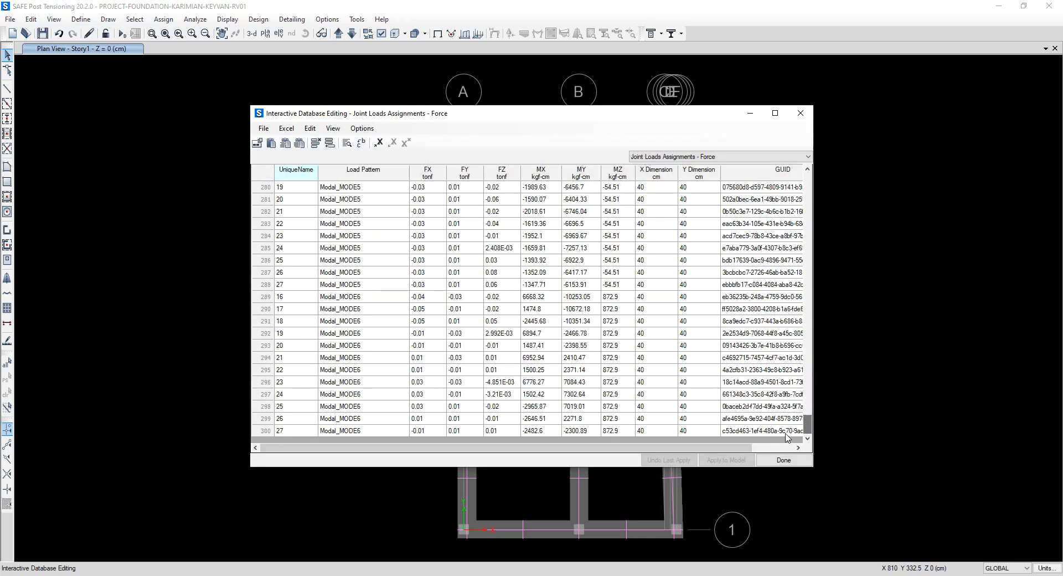
pyautogui.hotkey('ctrl', 'a')
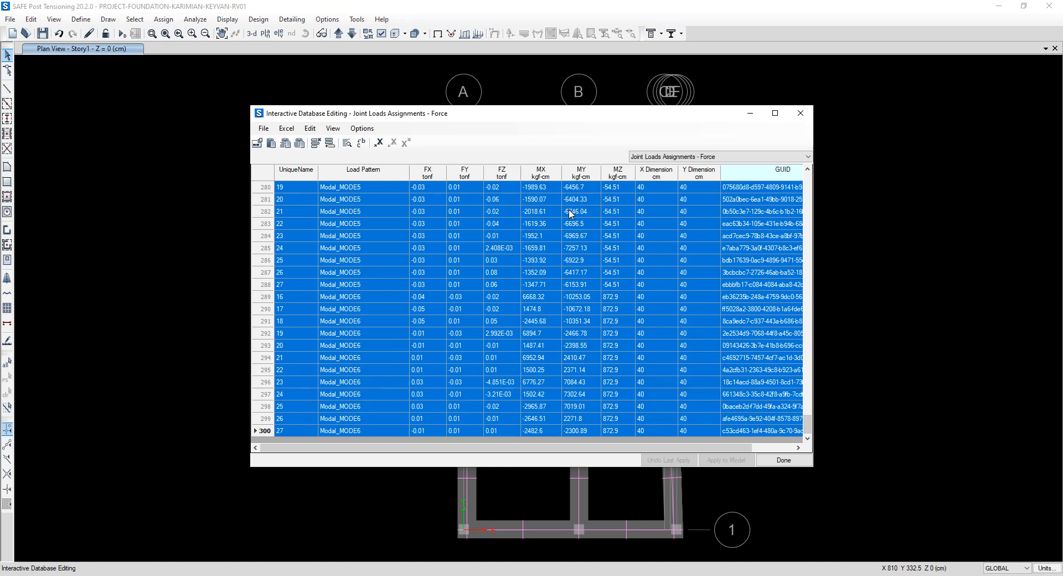
pyautogui.press('Delete')
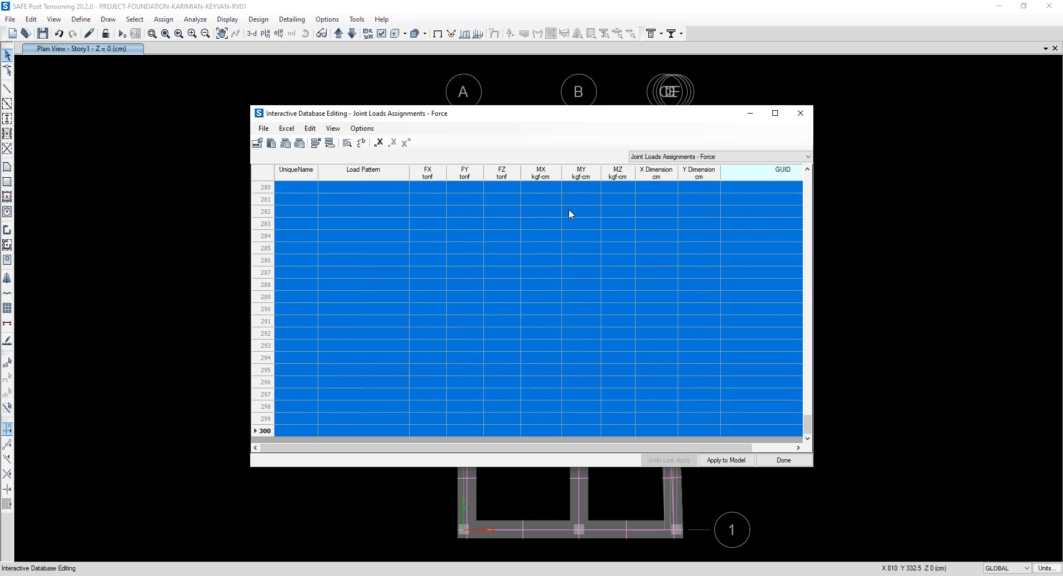
pyautogui.rightClick(479, 227)
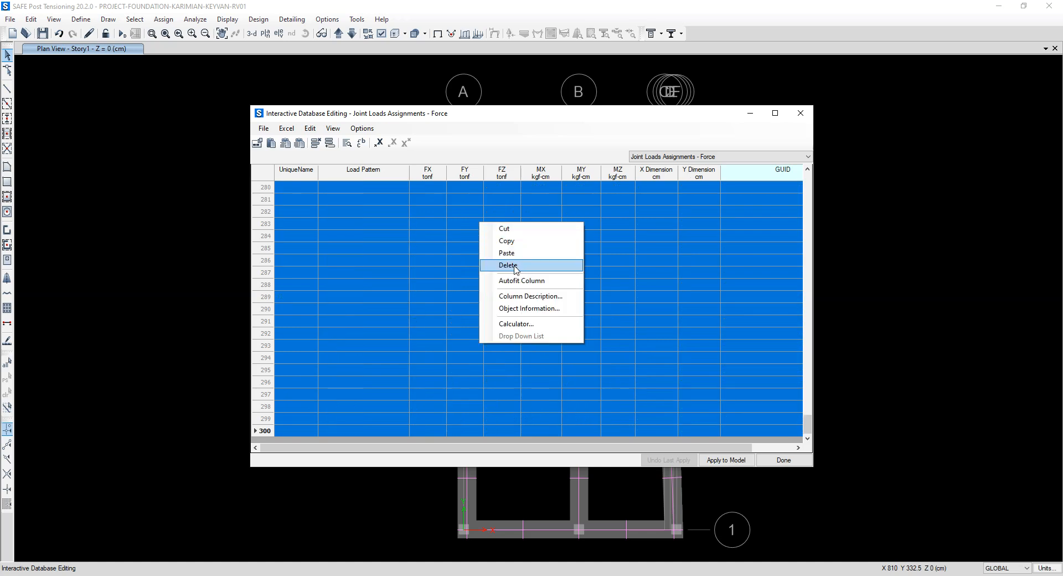
pyautogui.click(611, 223)
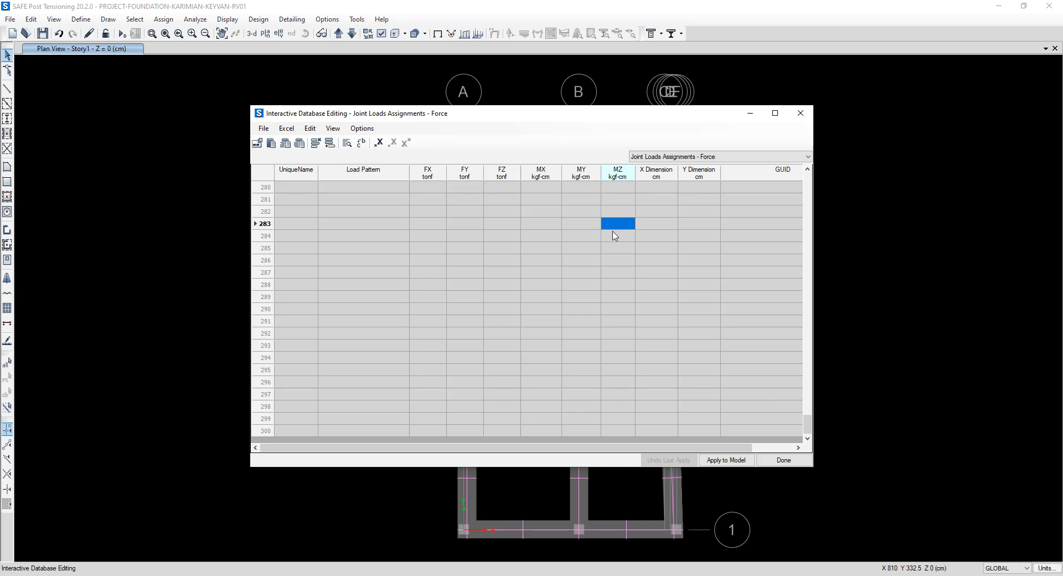
pyautogui.click(723, 459)
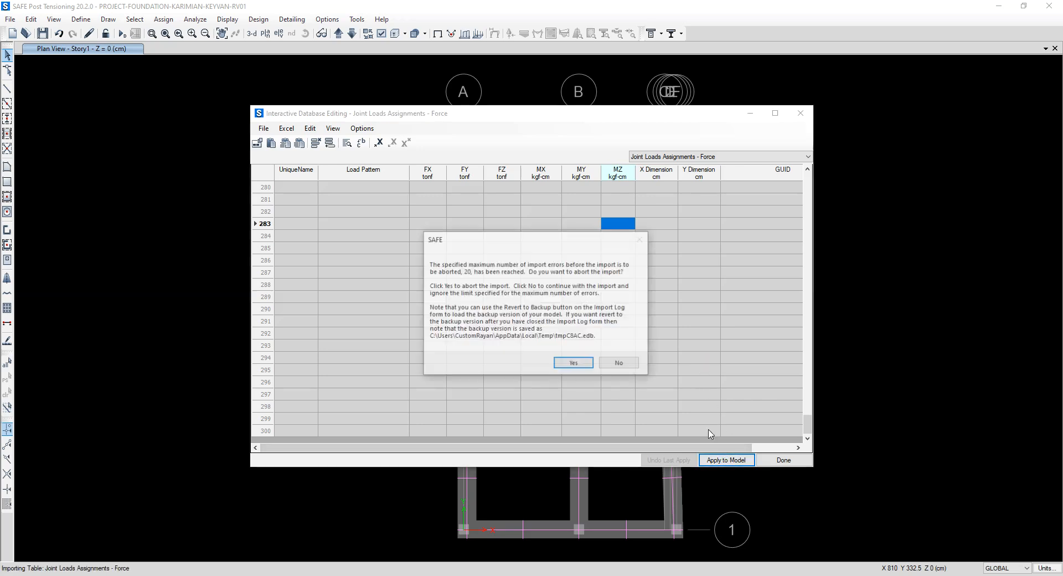
pyautogui.click(566, 360)
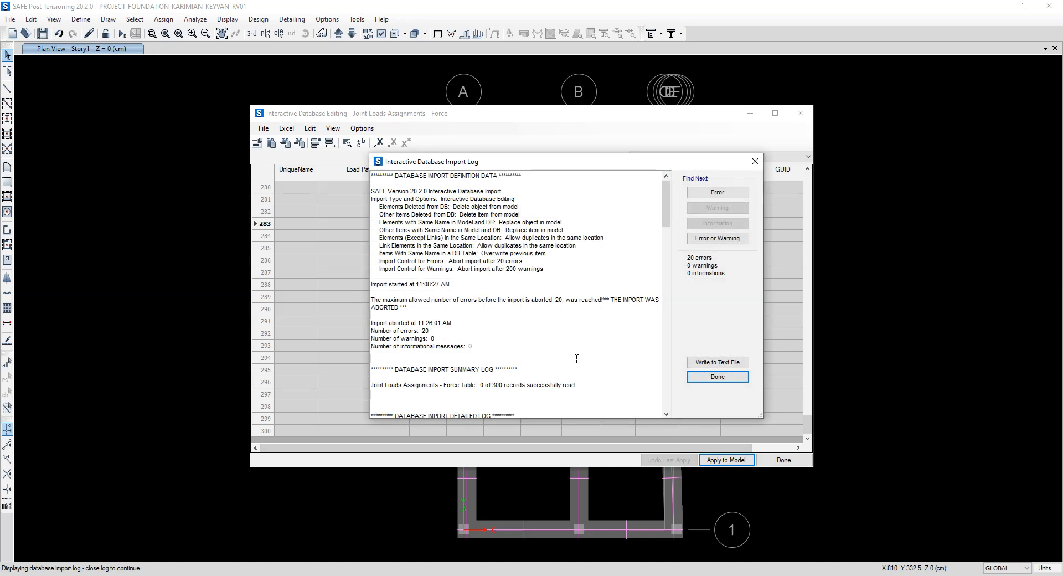
pyautogui.click(711, 381)
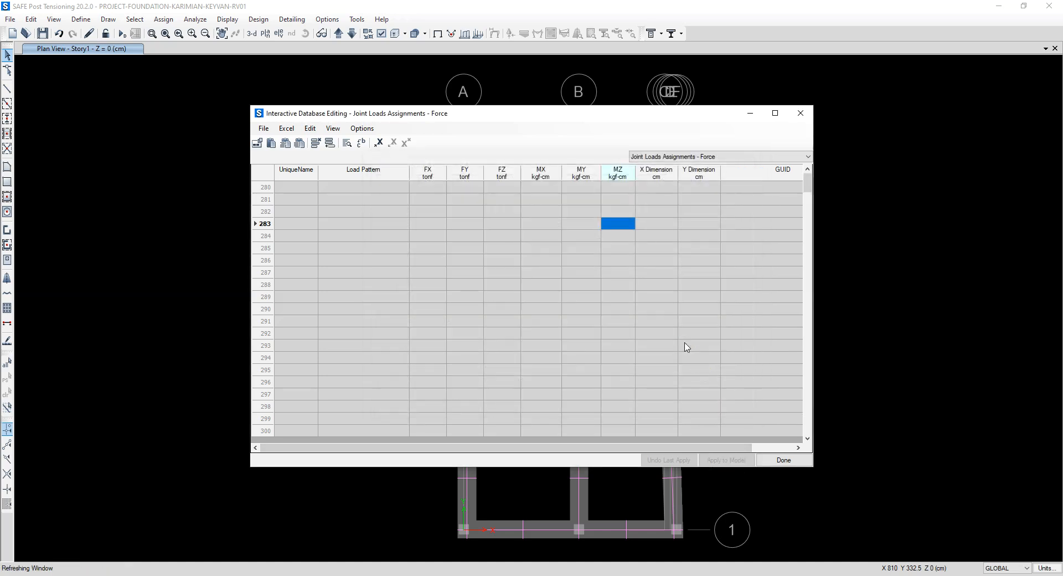
pyautogui.click(783, 461)
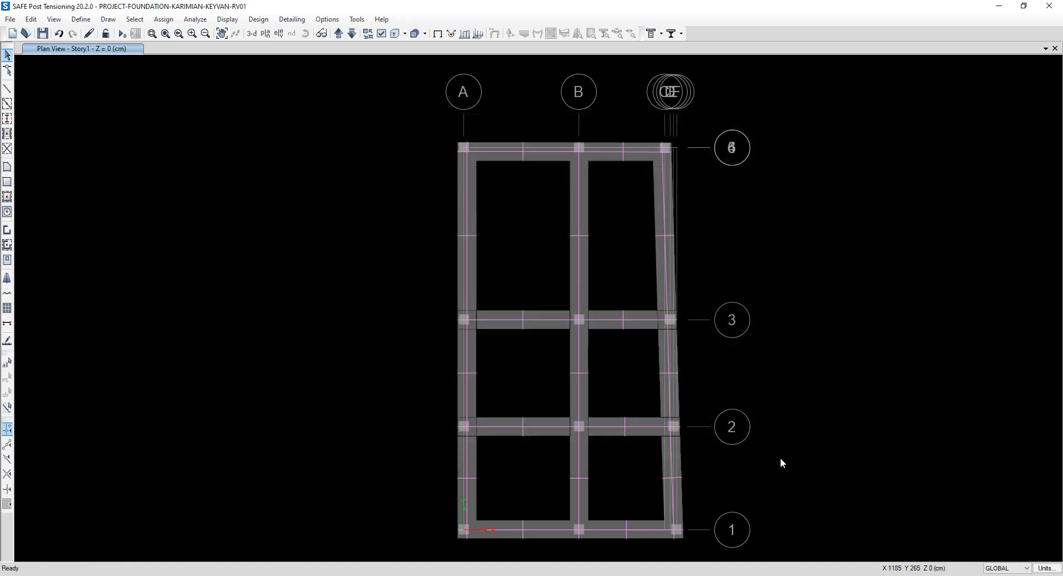
# Inspect the load assignments of the joints at the upper ends of grids A and B, closing each without changes
pyautogui.rightClick(464, 152)
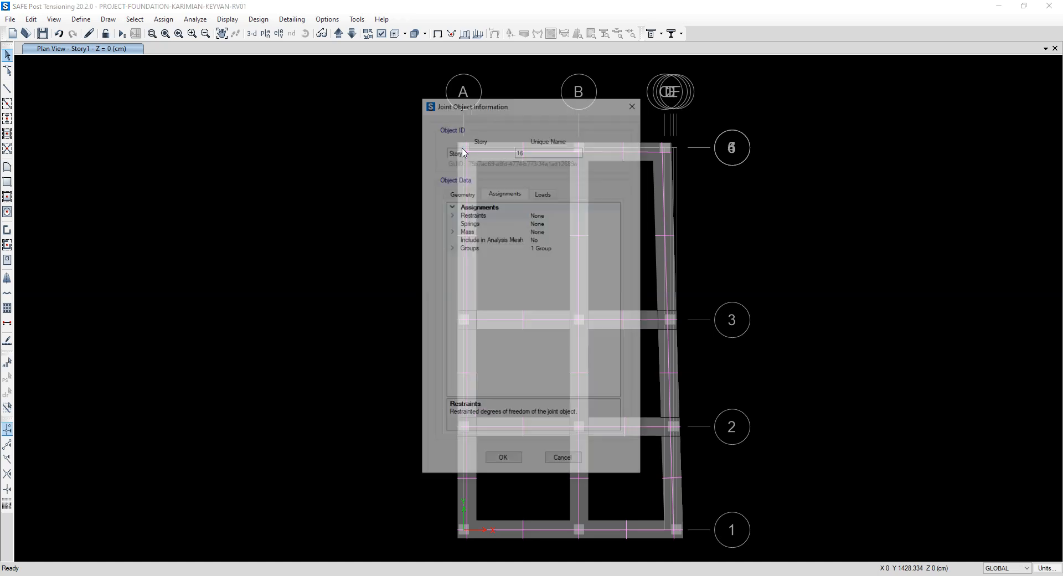
pyautogui.click(543, 193)
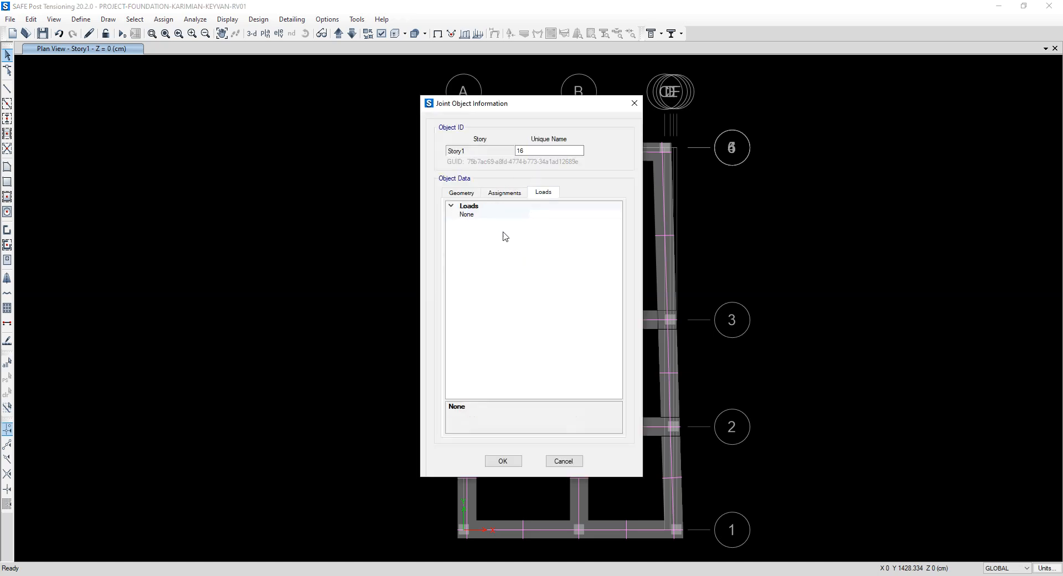
pyautogui.click(563, 461)
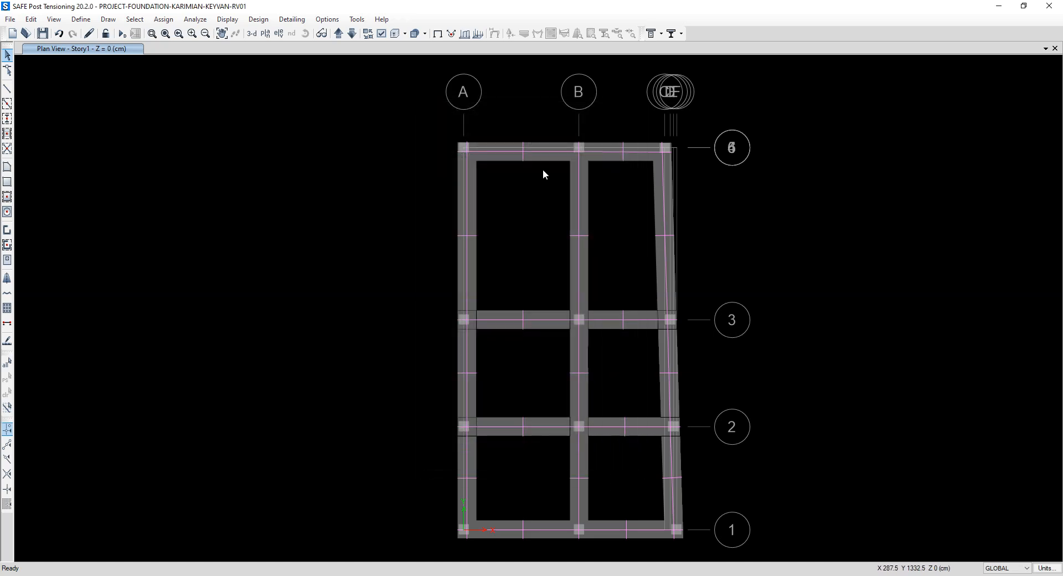
pyautogui.rightClick(579, 147)
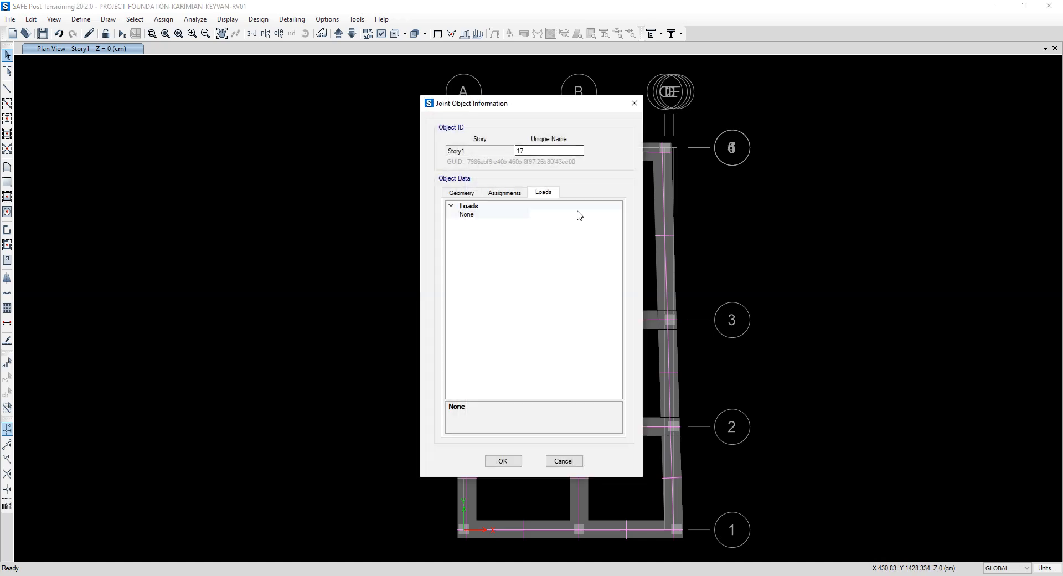
pyautogui.click(563, 461)
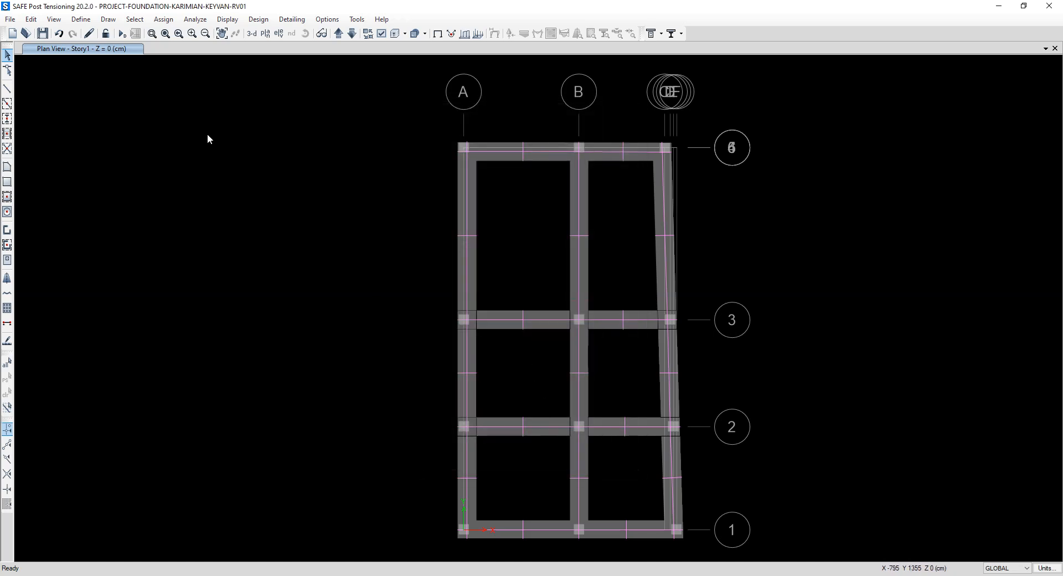
# Import the joint loads.xml database tables from the bb folder into the existing model and close the import log and extra 3-D view
pyautogui.click(10, 19)
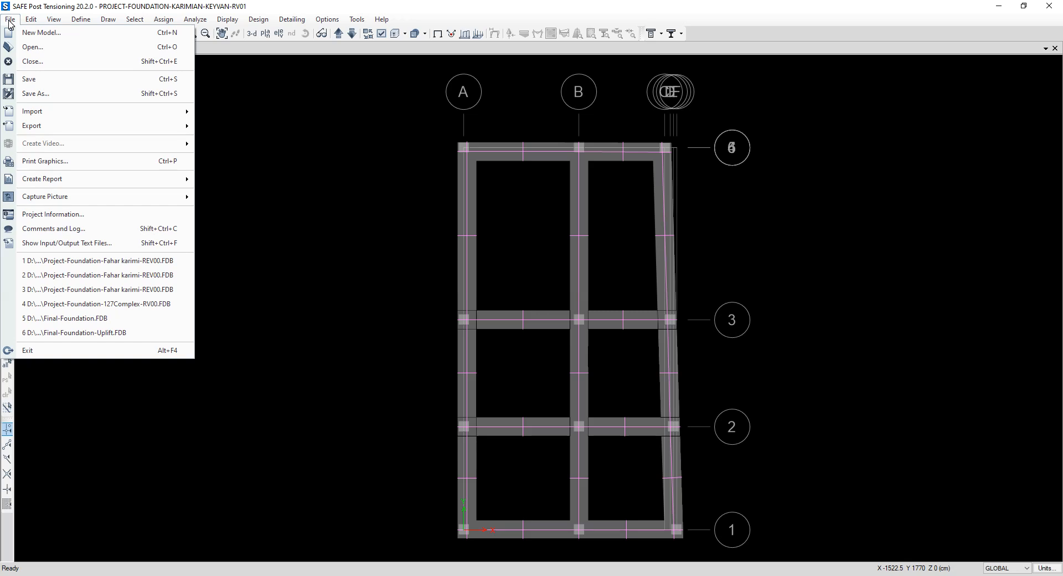
pyautogui.moveTo(55, 111)
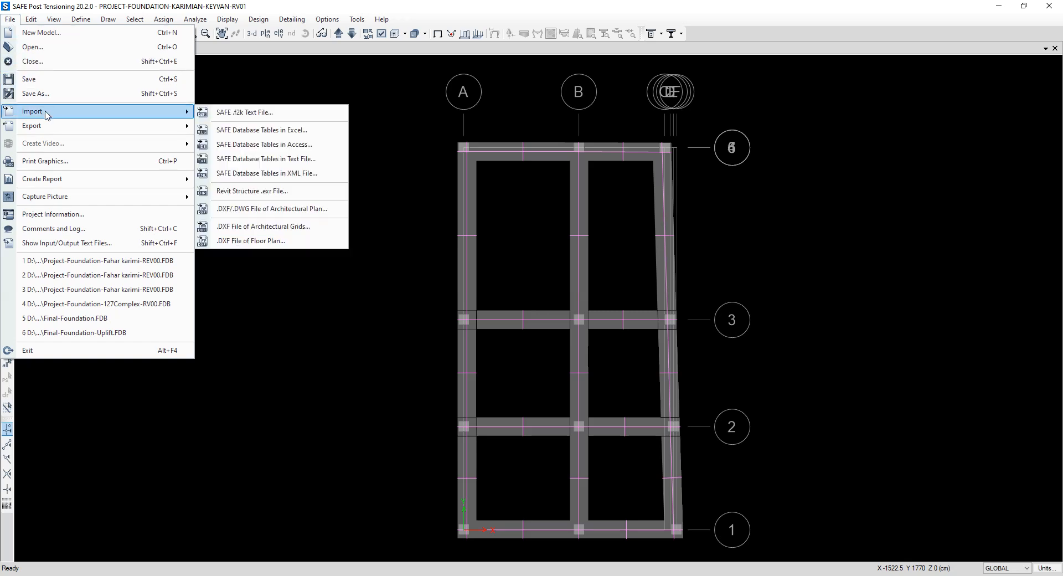
pyautogui.click(268, 174)
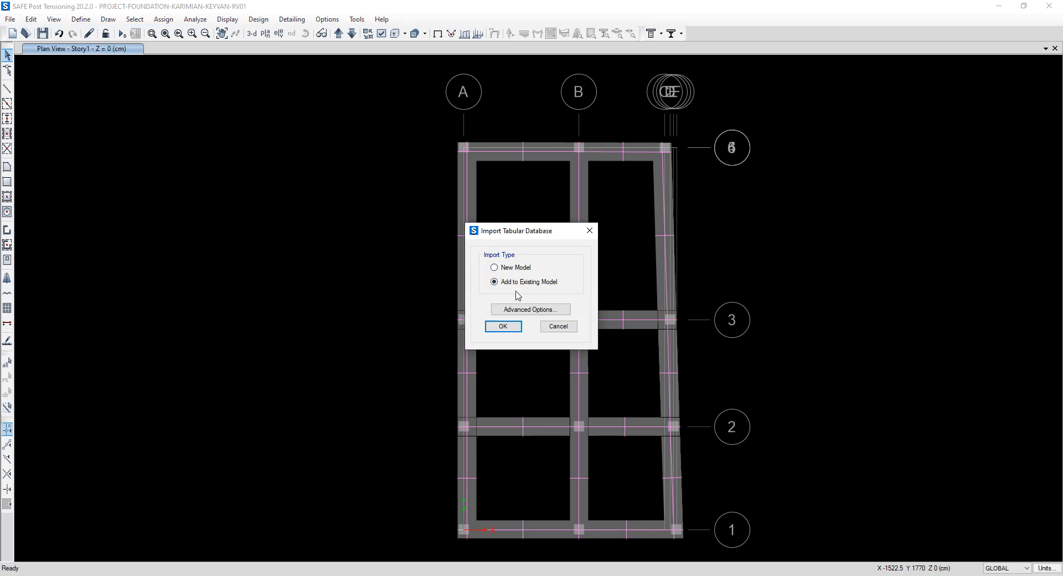
pyautogui.click(509, 329)
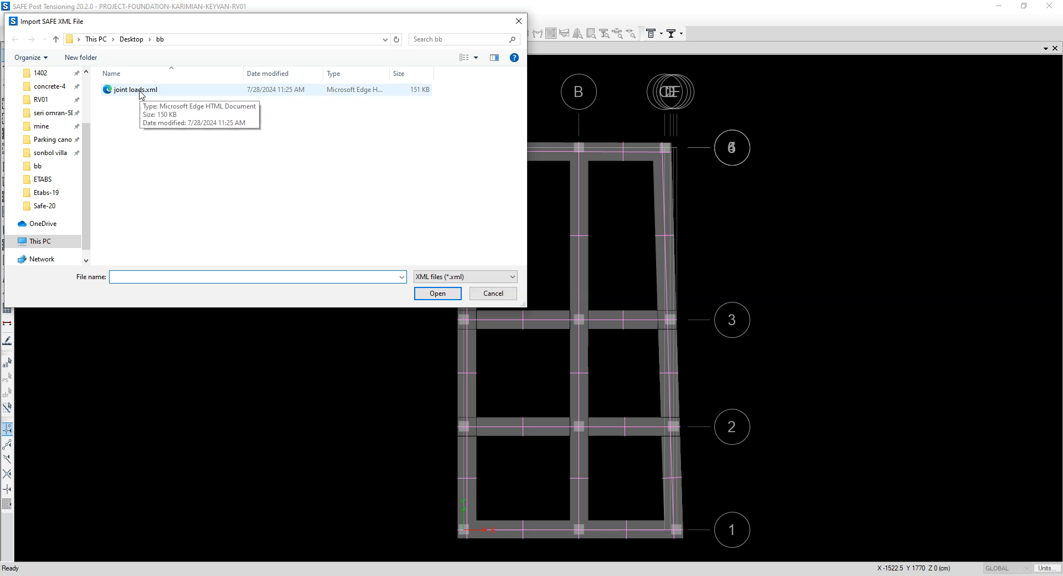
pyautogui.doubleClick(140, 91)
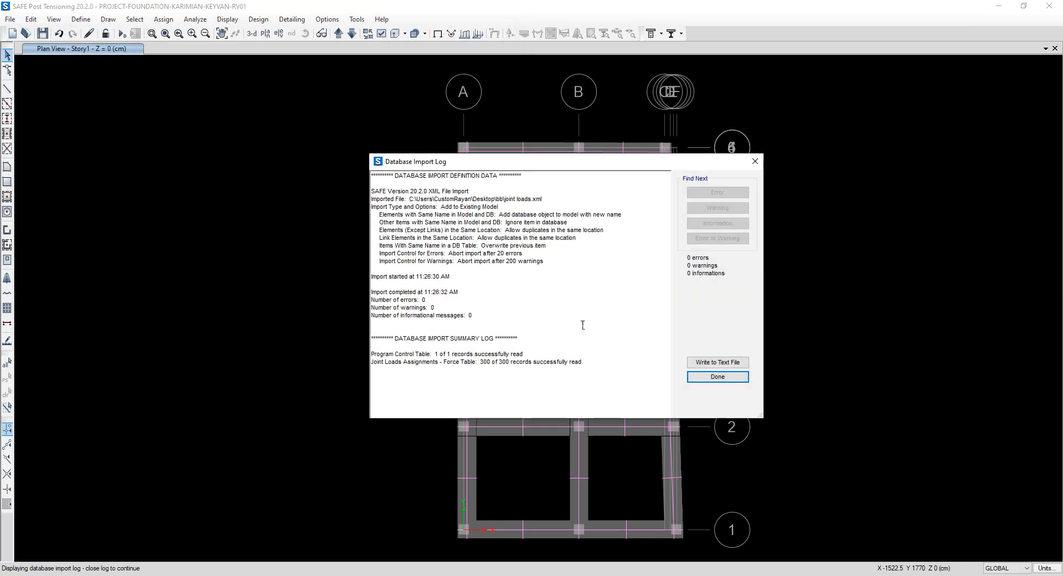
pyautogui.click(719, 377)
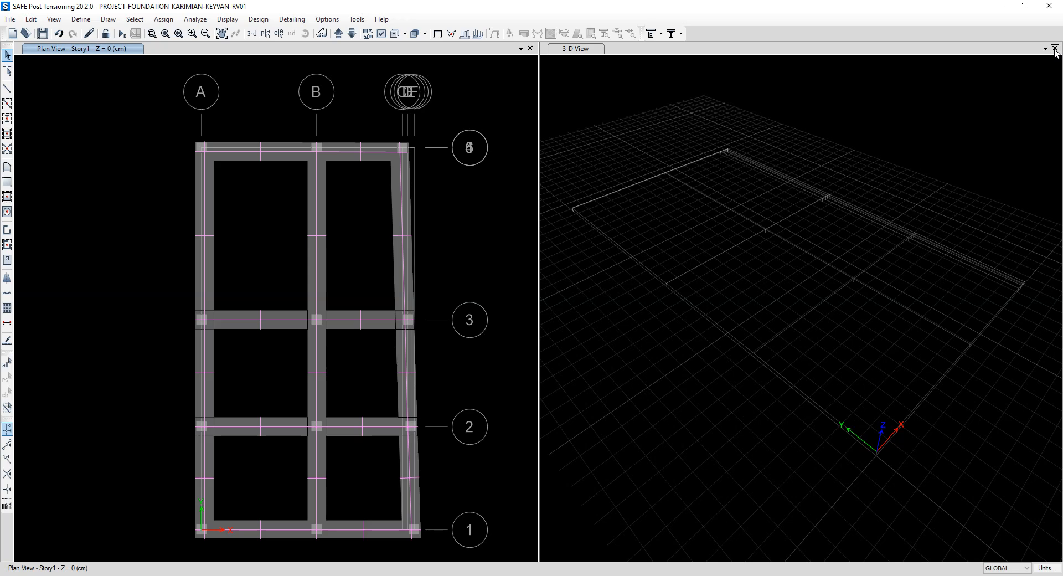
pyautogui.click(1055, 48)
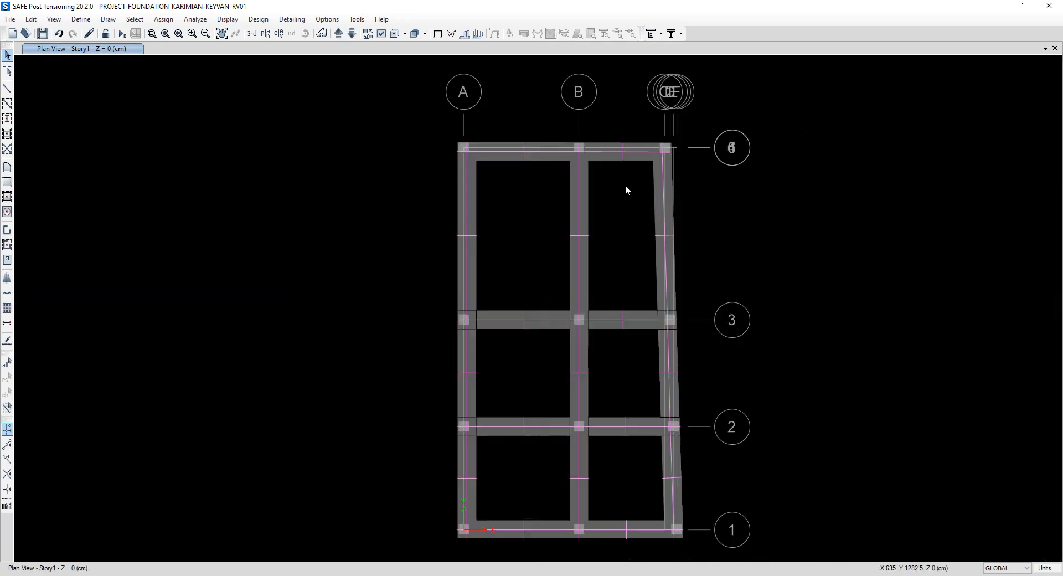
# Examine the loads of the joint at the upper end of grid A, expanding the D_ABOVE force to check FZ
pyautogui.rightClick(464, 147)
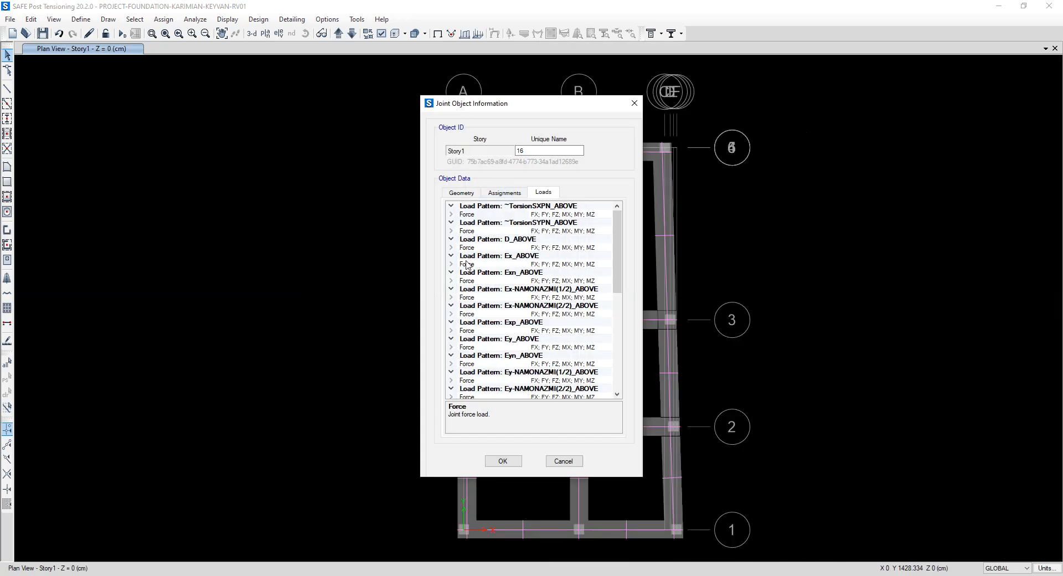
pyautogui.click(452, 247)
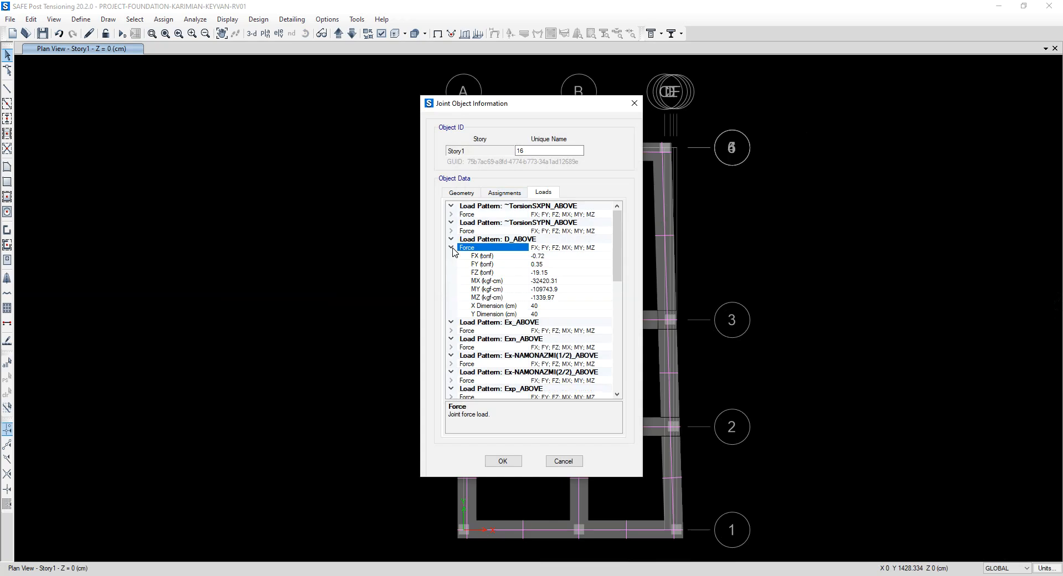
pyautogui.click(545, 272)
pyautogui.moveTo(552, 272); pyautogui.dragTo(529, 272)
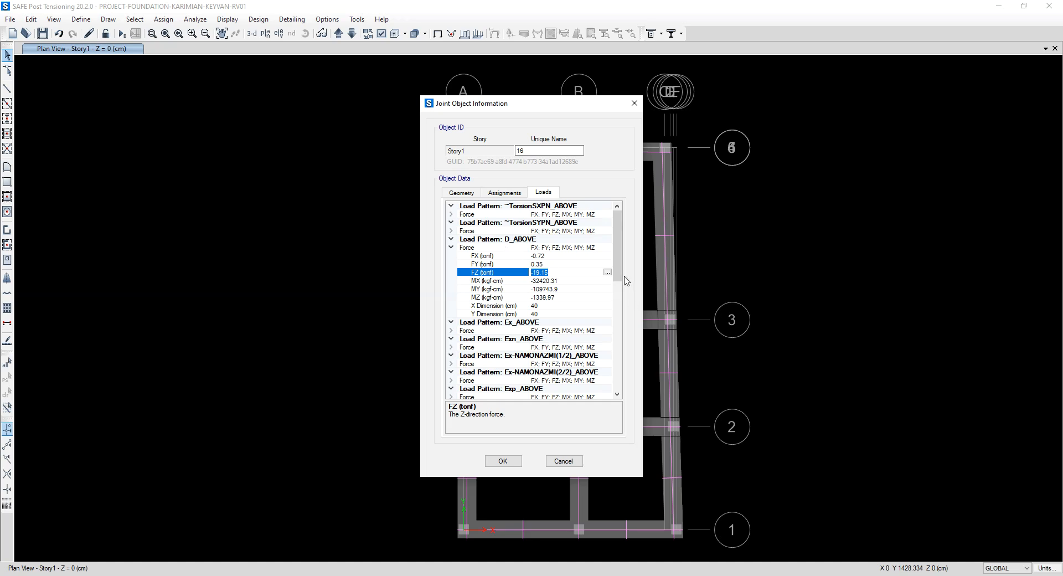
# Expand the same joint's Exp_ABOVE force and check its FZ and MZ components
pyautogui.moveTo(616, 270); pyautogui.dragTo(613, 322)
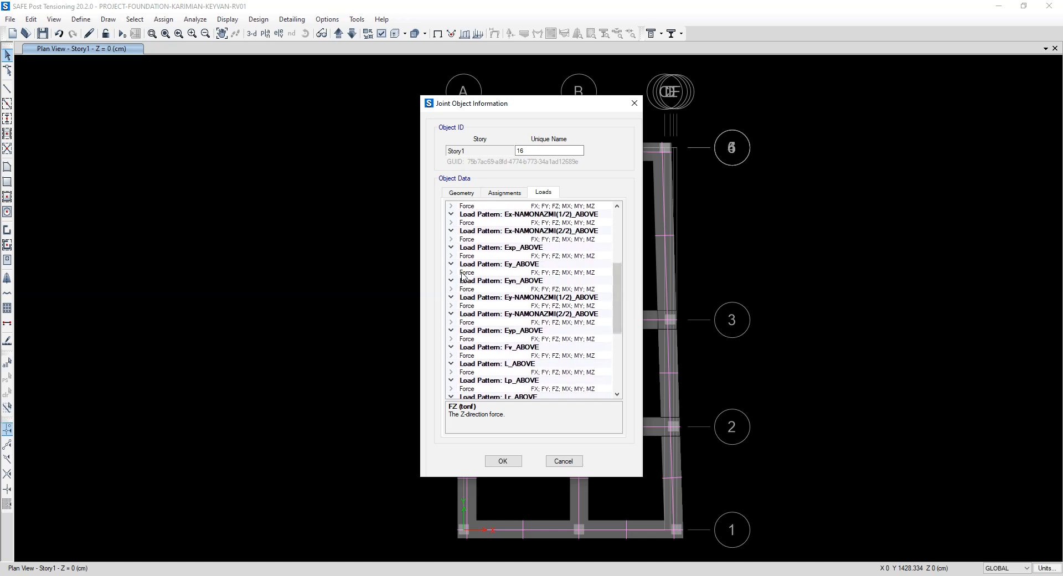
pyautogui.click(453, 256)
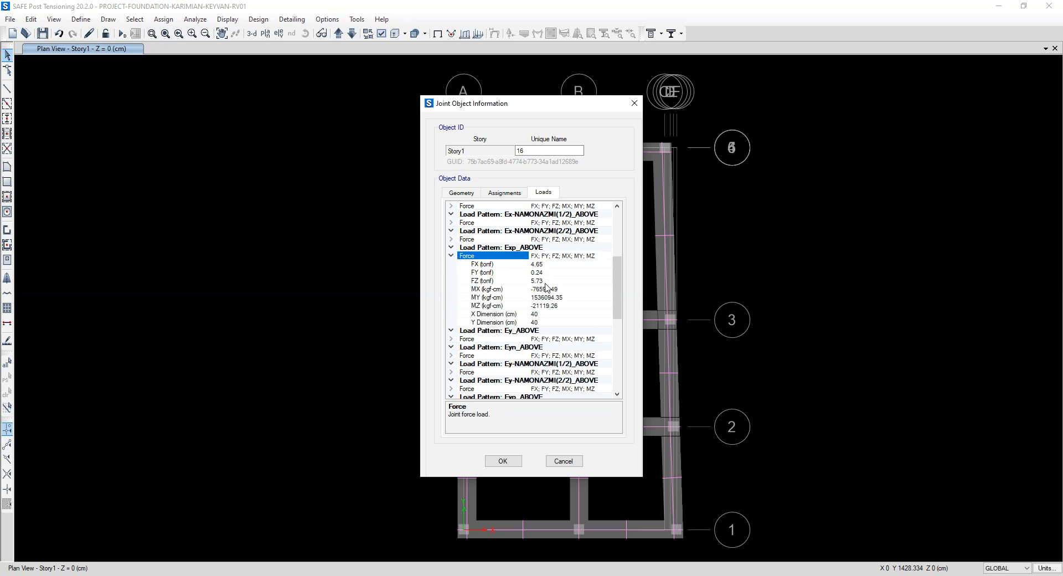
pyautogui.click(545, 281)
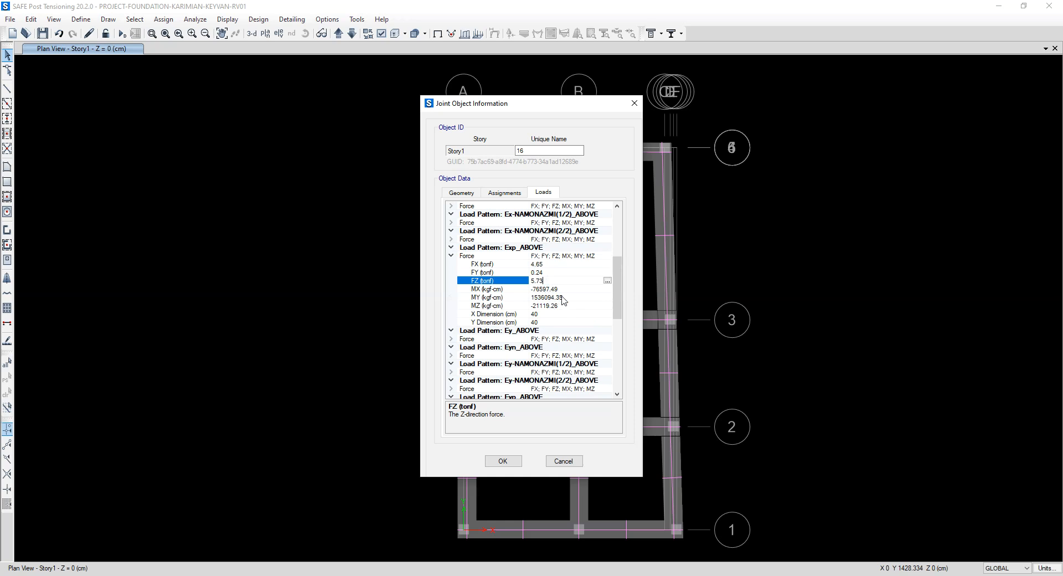
pyautogui.click(554, 306)
pyautogui.moveTo(560, 306); pyautogui.dragTo(533, 306)
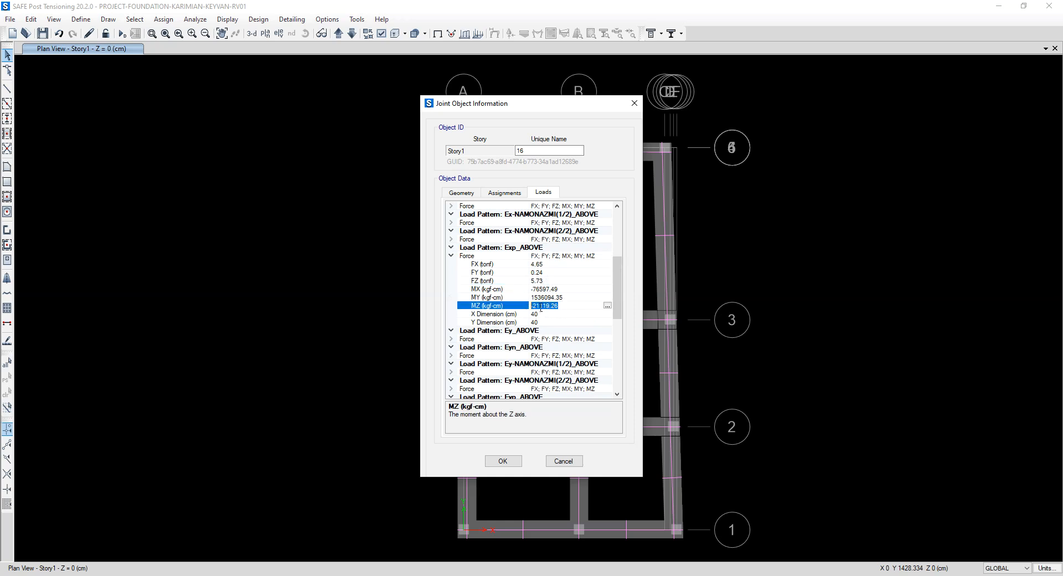
# Switch to ETABS and display only the Mz base reactions for load case Exp as arrows
pyautogui.hotkey('alt', 'Tab')
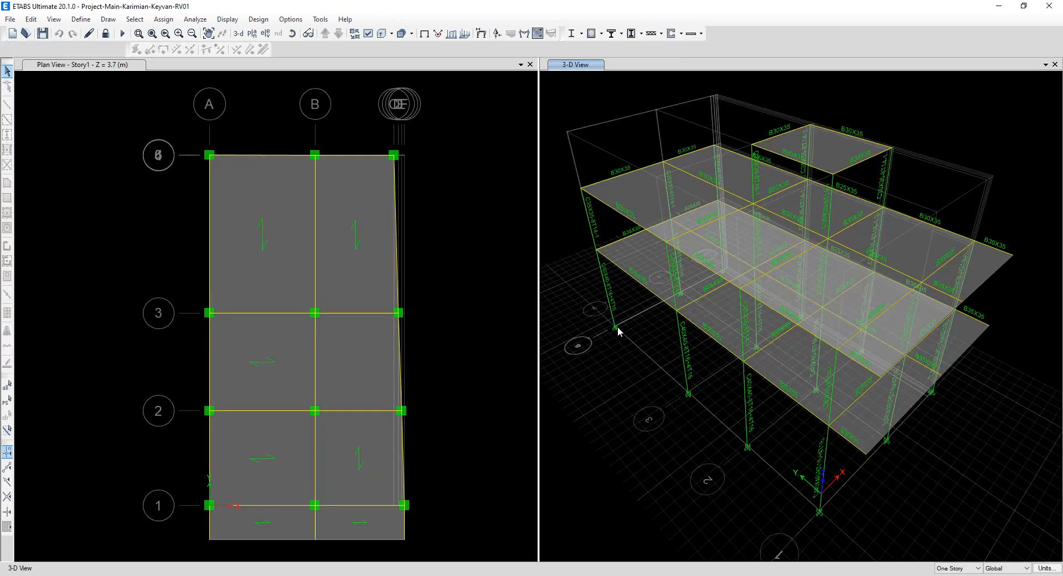
pyautogui.press('F7')
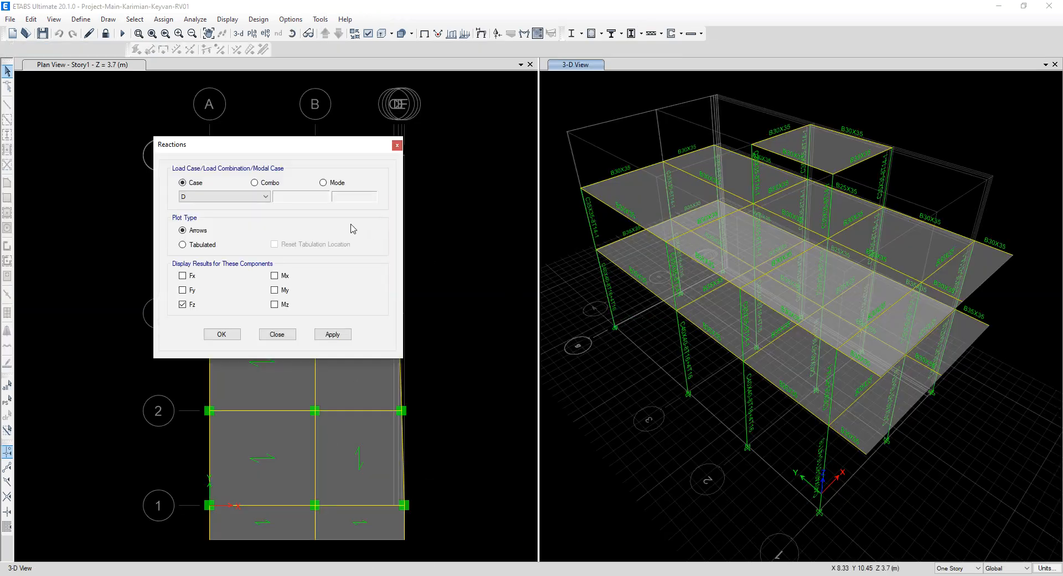
pyautogui.click(253, 196)
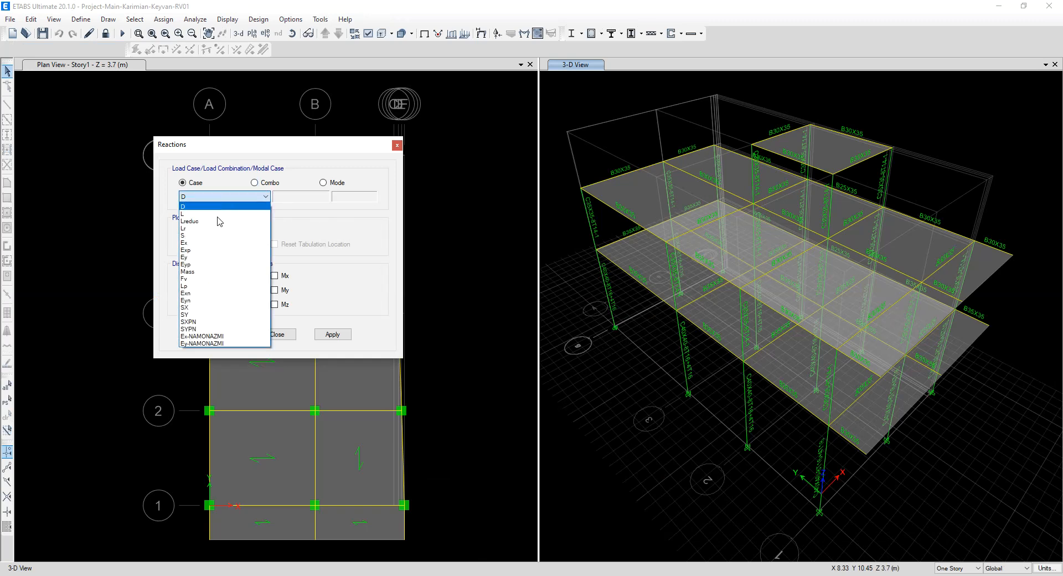
pyautogui.click(202, 250)
pyautogui.click(274, 305)
pyautogui.click(182, 304)
pyautogui.click(219, 334)
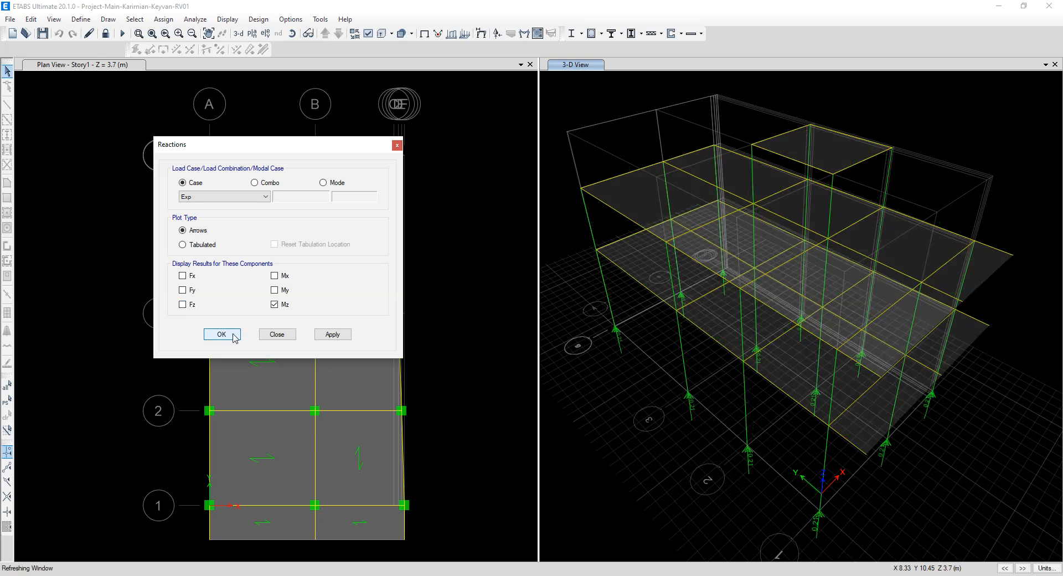
# Read the Exp restraint reactions at the matching base joint on grid A and compare its Mz with the SAFE joint's Exp_ABOVE MZ
pyautogui.rightClick(616, 329)
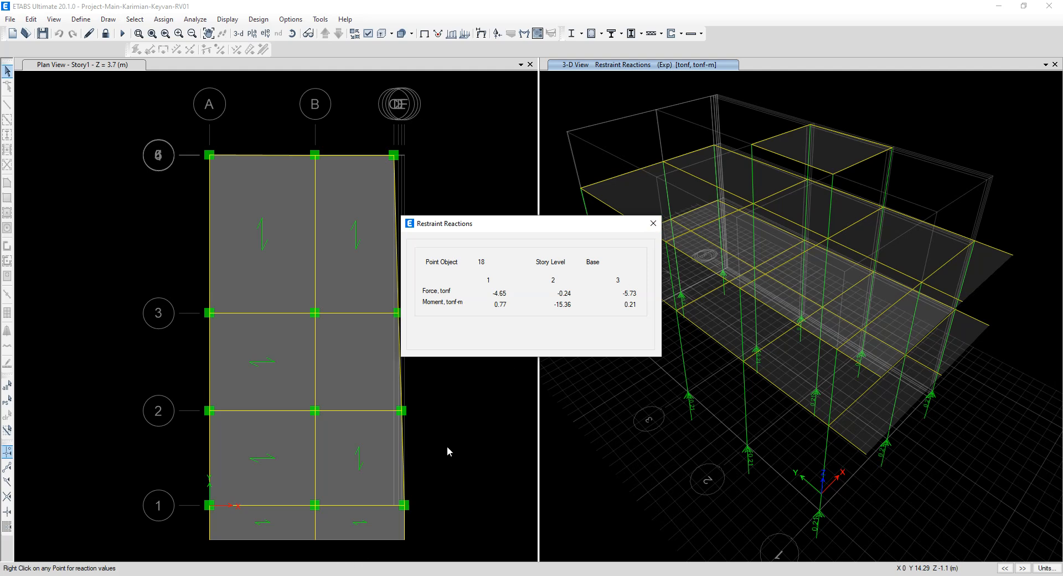
pyautogui.click(653, 223)
pyautogui.scroll(3, 611, 332)
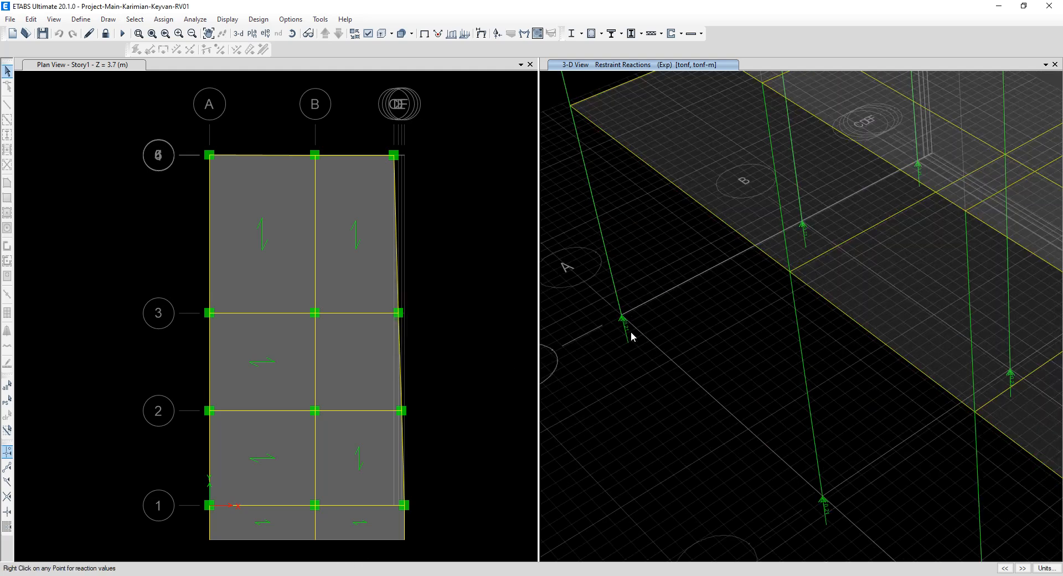
pyautogui.click(332, 575)
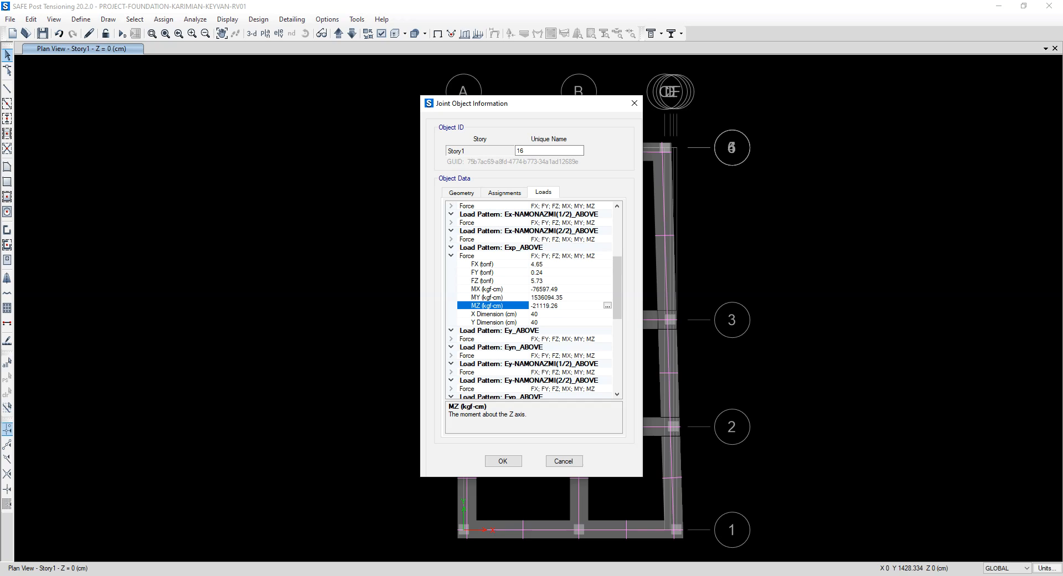
pyautogui.click(531, 305)
pyautogui.click(282, 575)
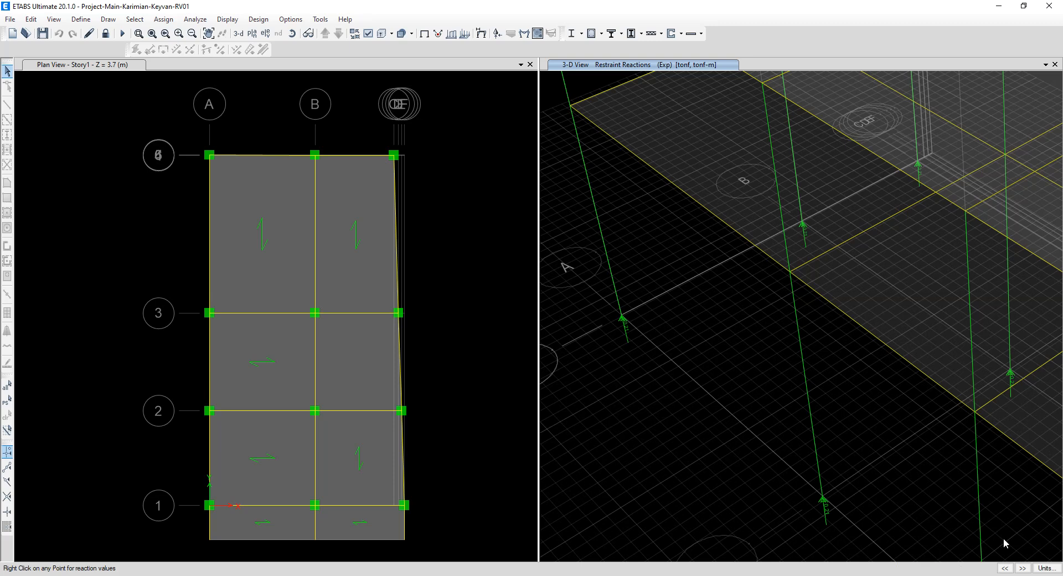
pyautogui.rightClick(624, 317)
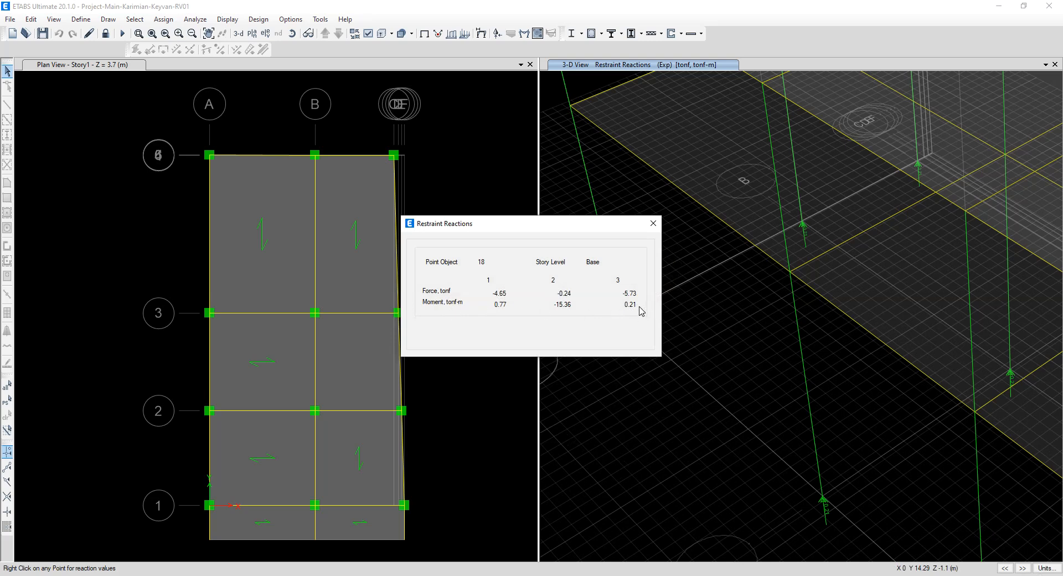
pyautogui.click(653, 223)
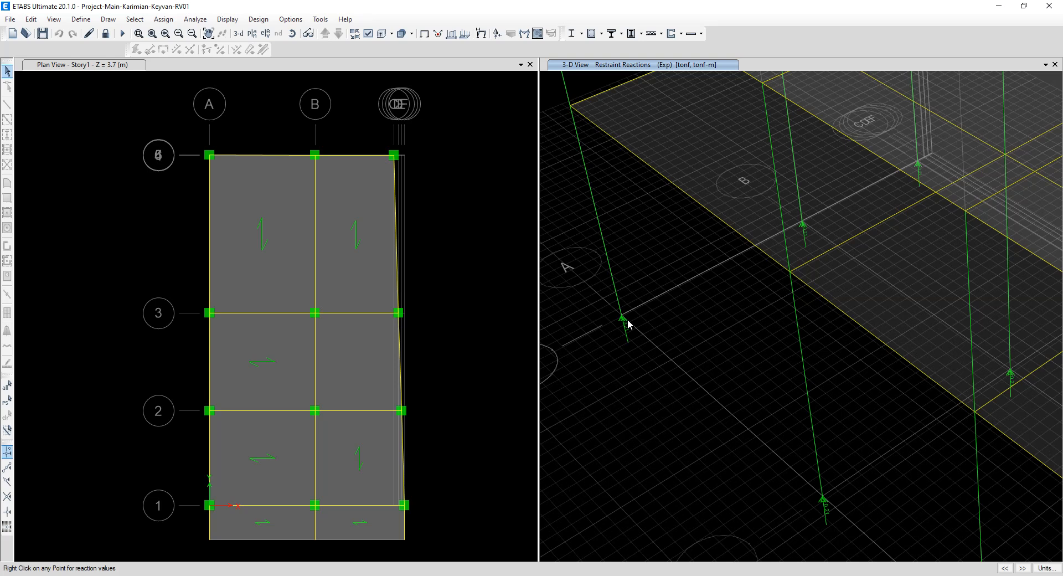
# Switch back to SAFE, move the joint information window off the plan and close it
pyautogui.hotkey('alt', 'Tab')
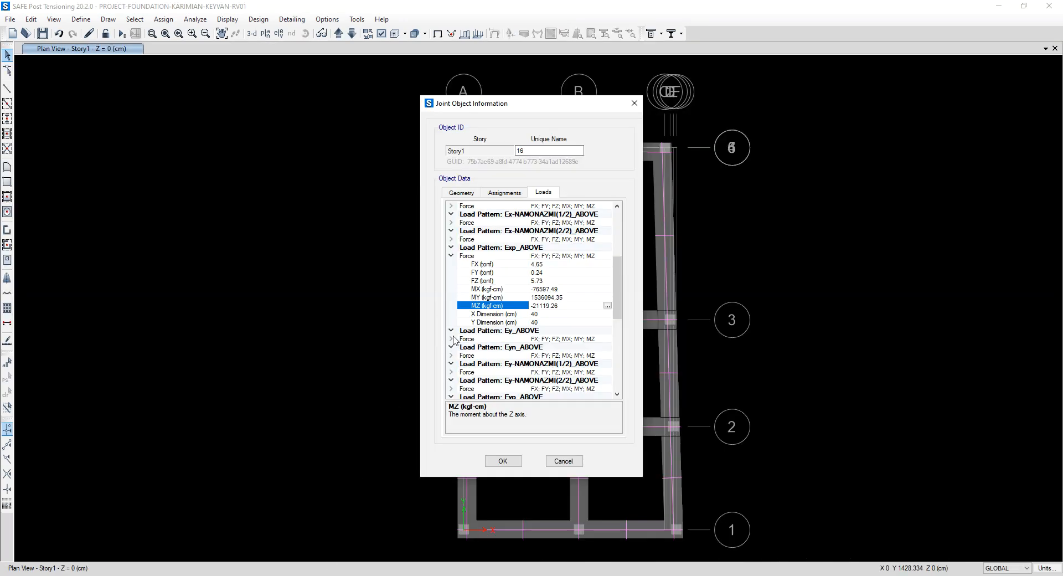
pyautogui.moveTo(556, 106); pyautogui.dragTo(283, 90)
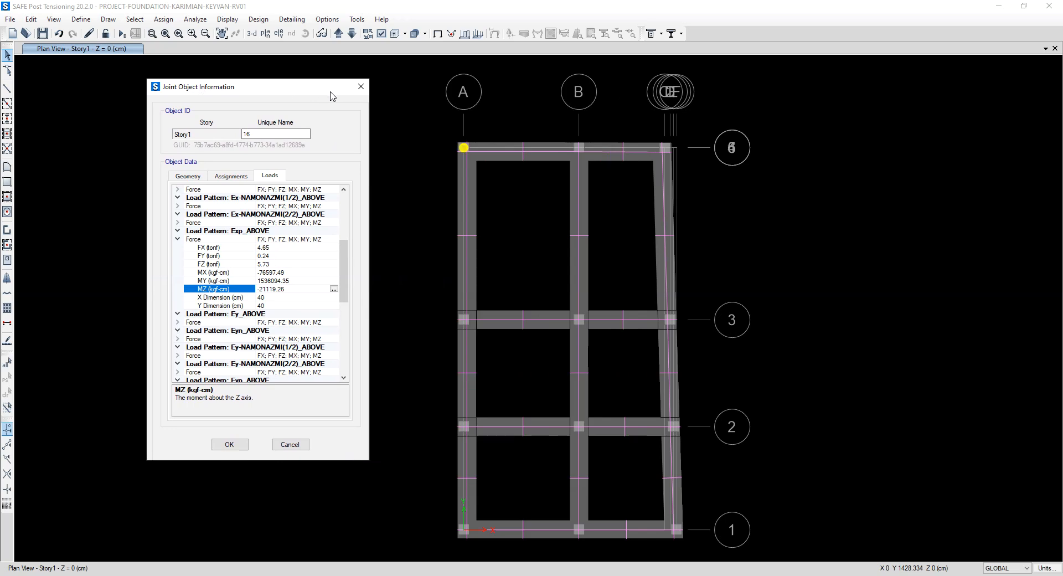
pyautogui.click(361, 87)
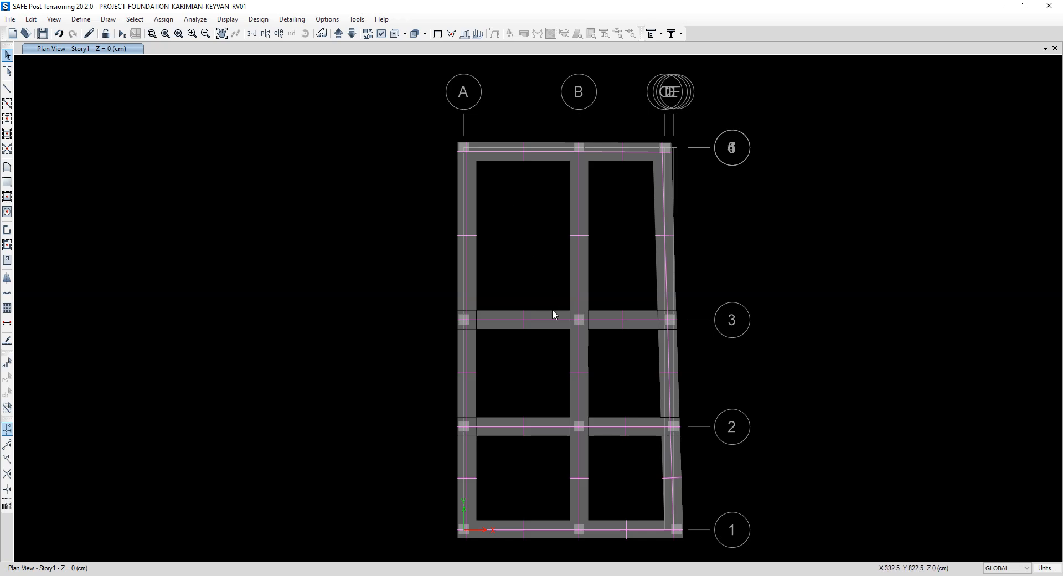
# Select the two strips at midspan of the grid 3 foundation beam between grids A and B, leaving the joints unselected
pyautogui.moveTo(524, 292); pyautogui.dragTo(505, 356)
pyautogui.click(531, 320)
pyautogui.click(530, 327)
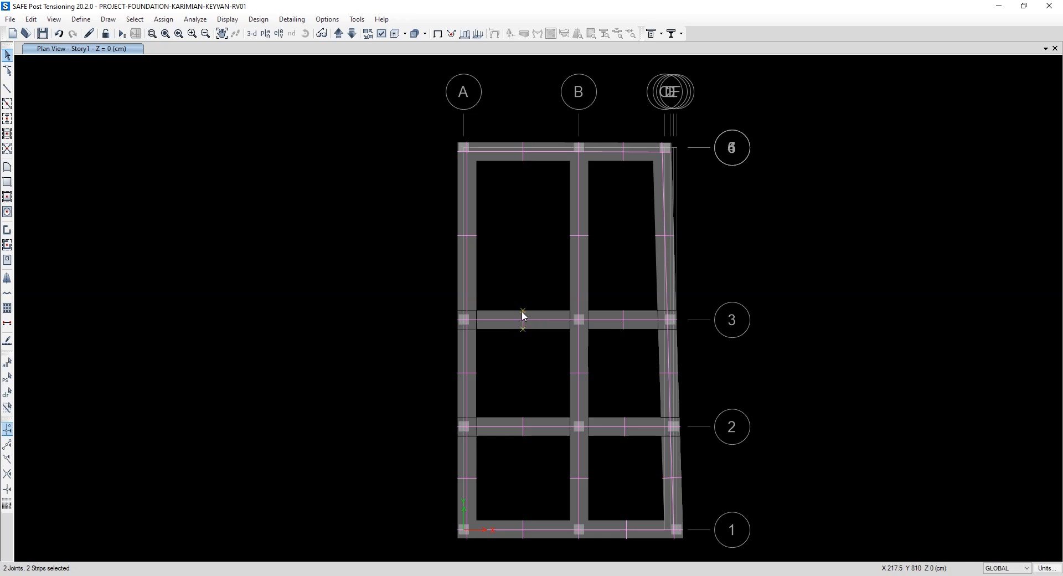
pyautogui.click(522, 328)
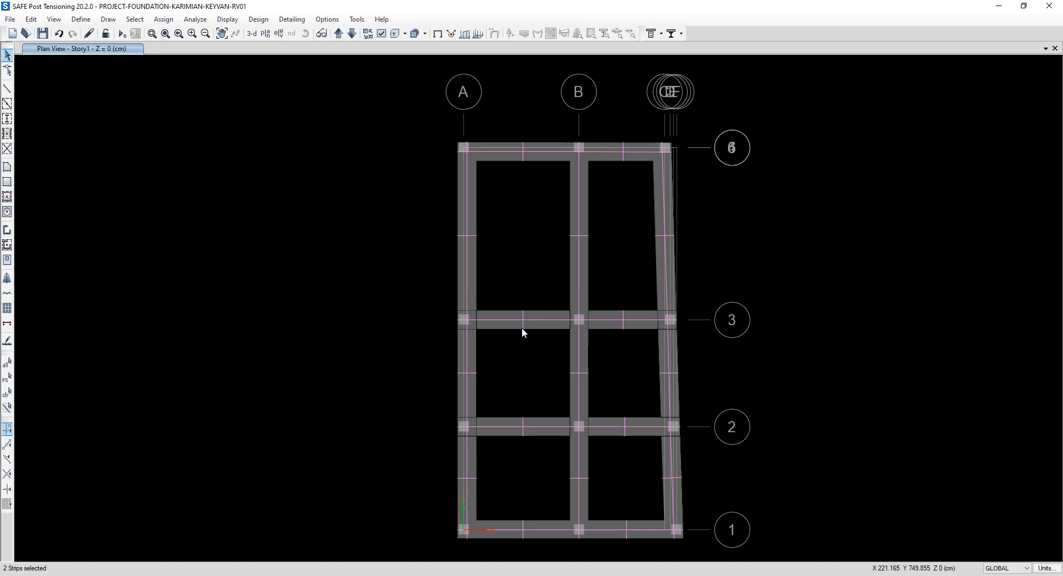